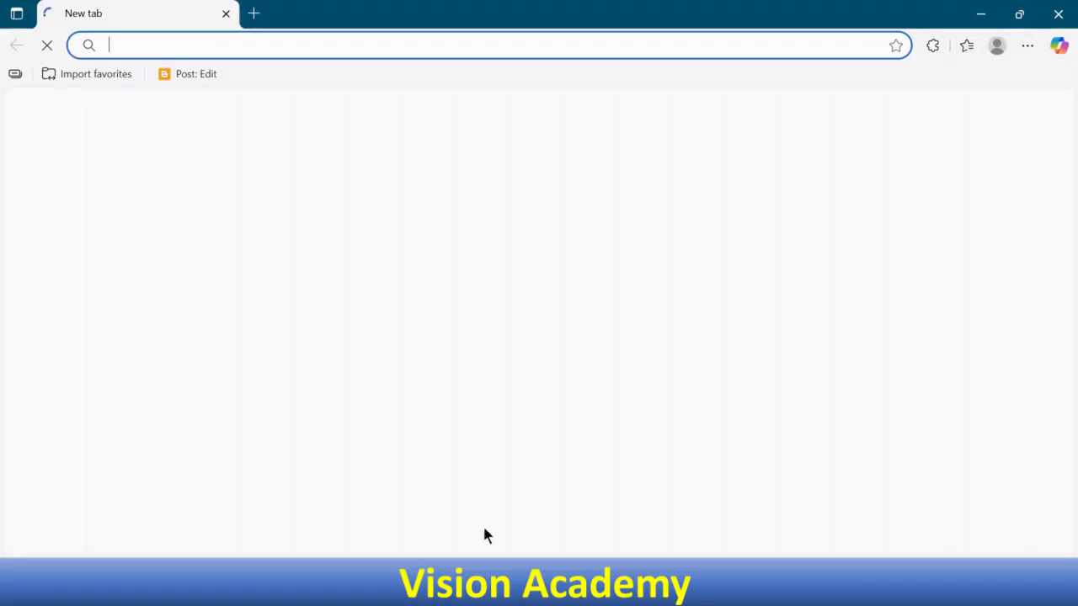
- Go to google.com, search for "d-id ai" and open the official D-ID website
type("google.com")
key("Return")
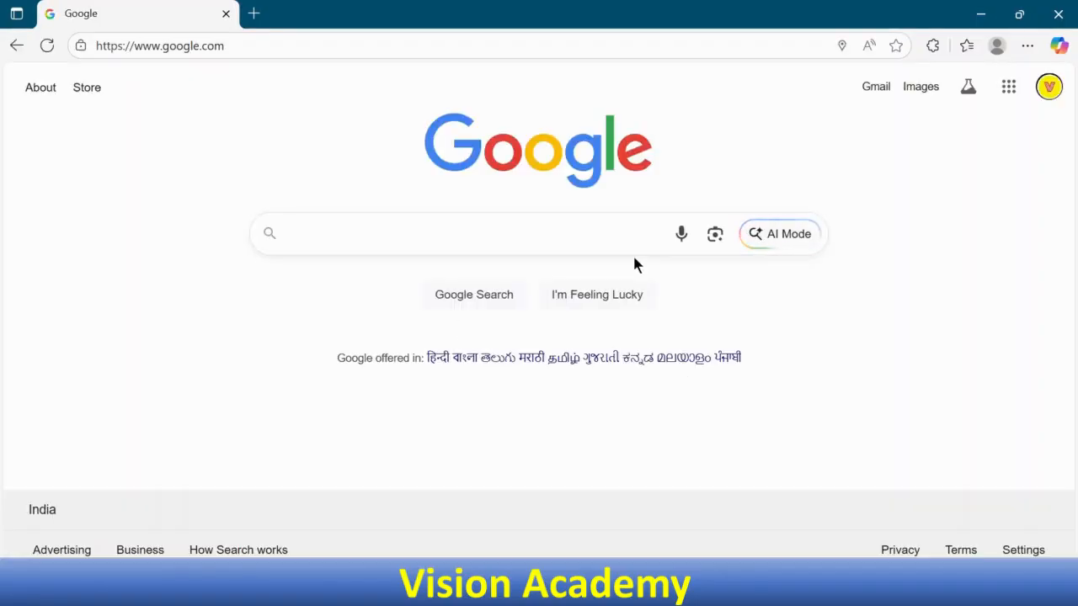
type("d")
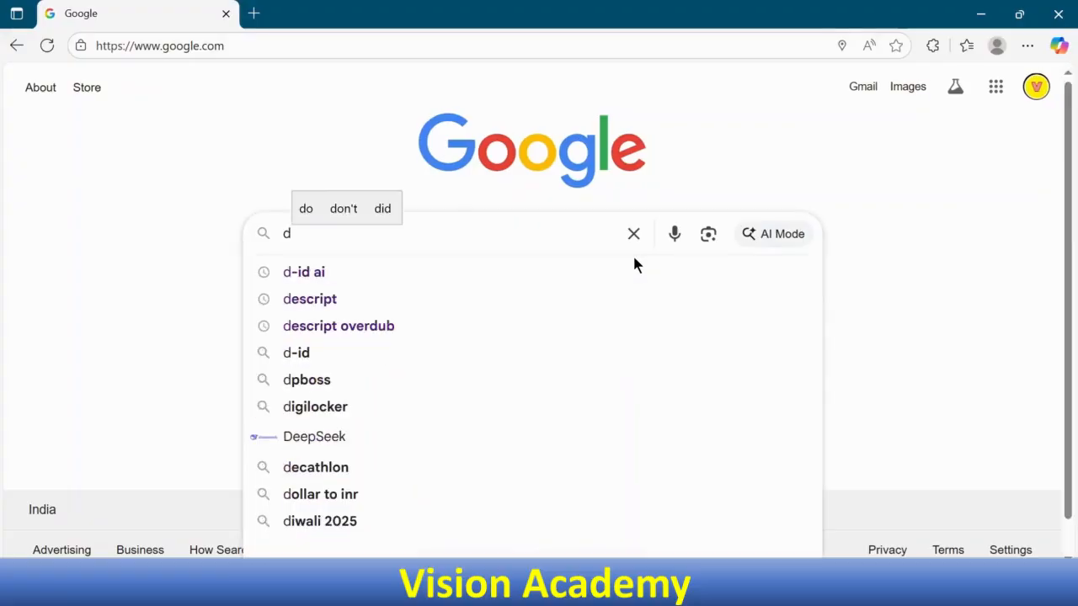
key("Down")
key("Return")
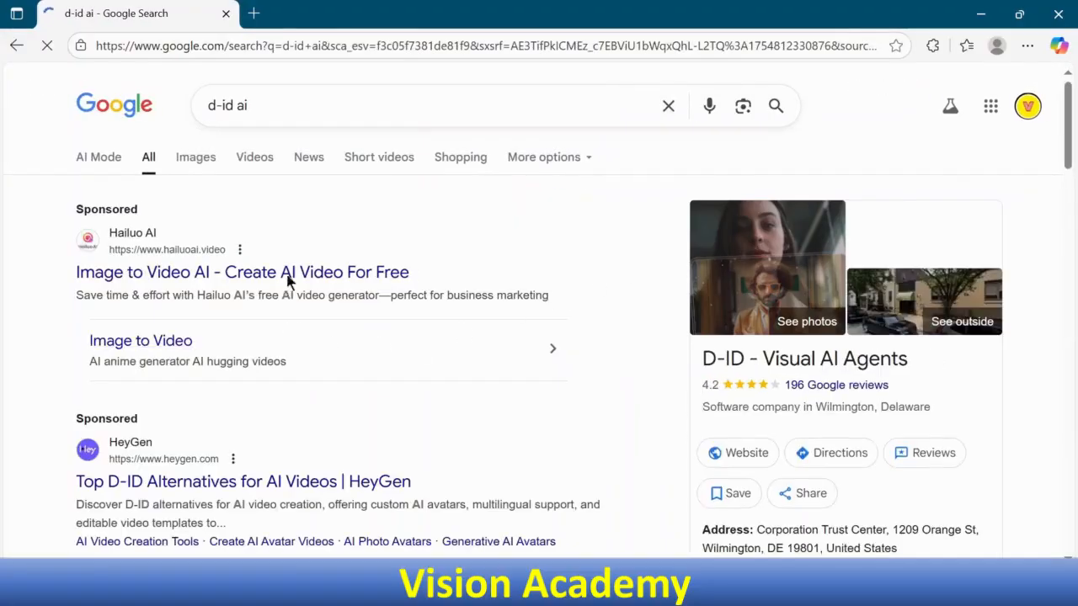
scroll(379, 341, "down", 4)
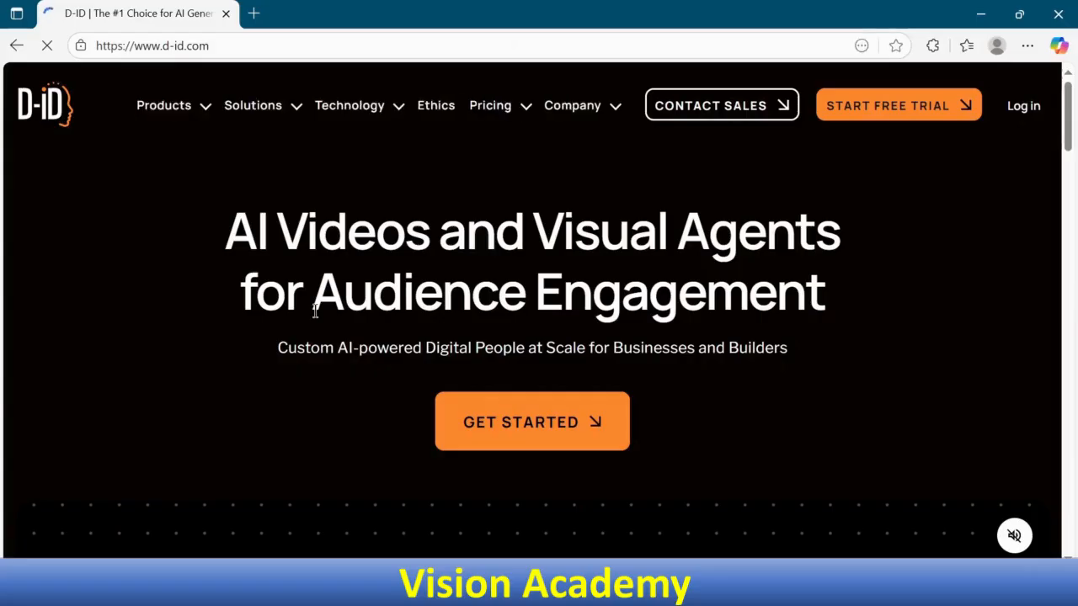
- Log in to D-ID with the Google account
left_click(1026, 107)
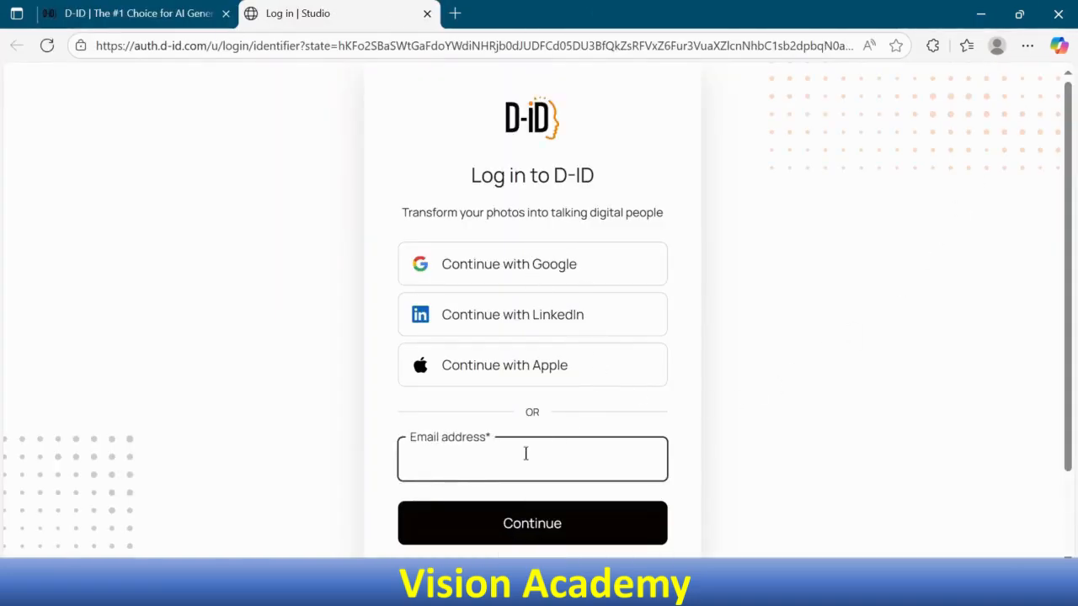
left_click(521, 265)
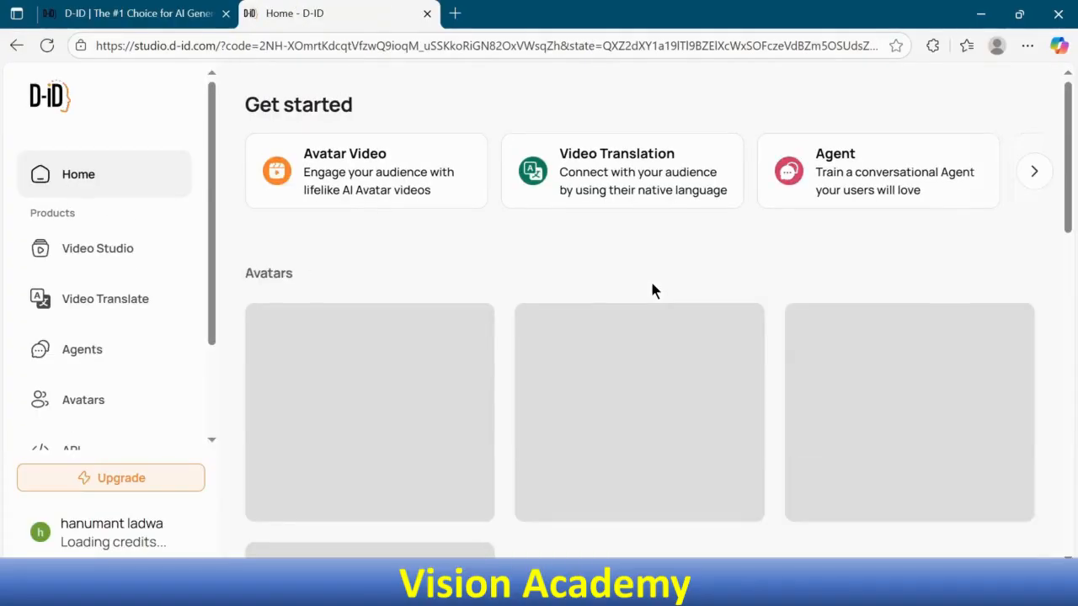
- Start a new avatar video and set its aspect ratio to Youtube Video (16:9)
left_click(403, 173)
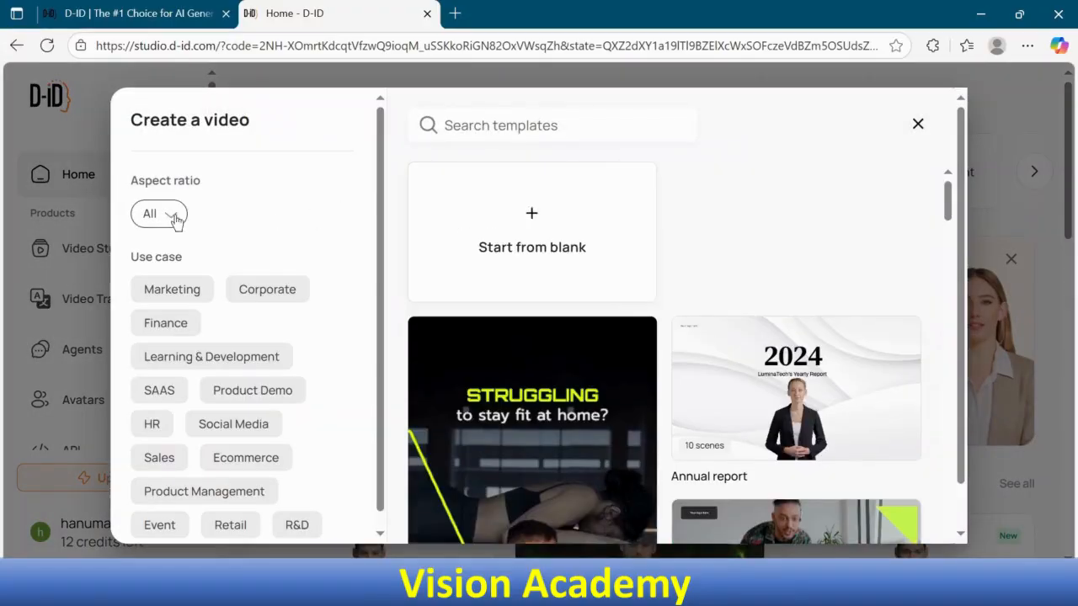
left_click(172, 217)
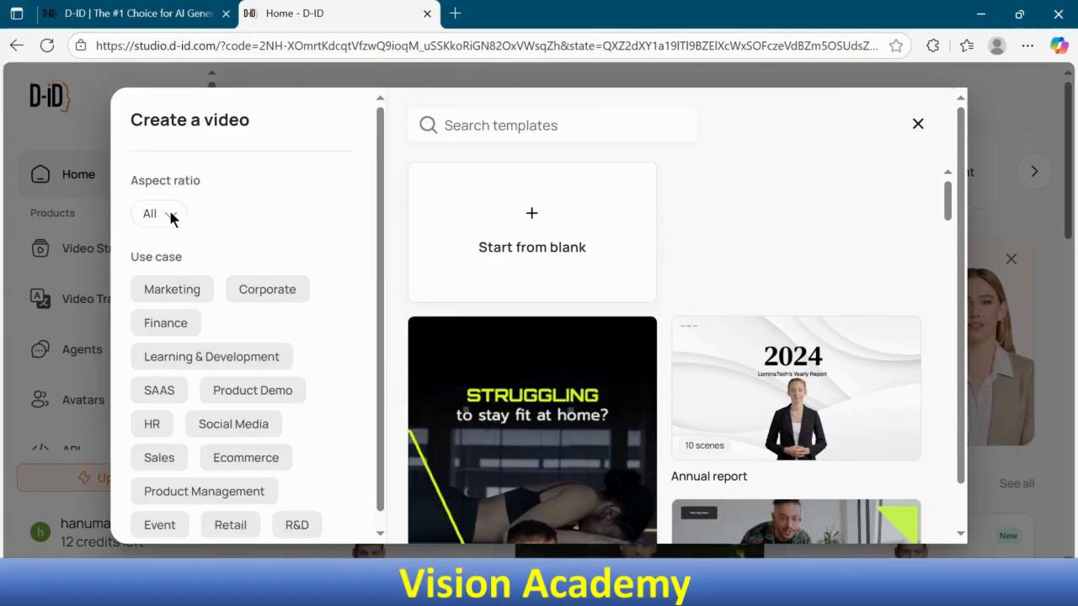
left_click(170, 217)
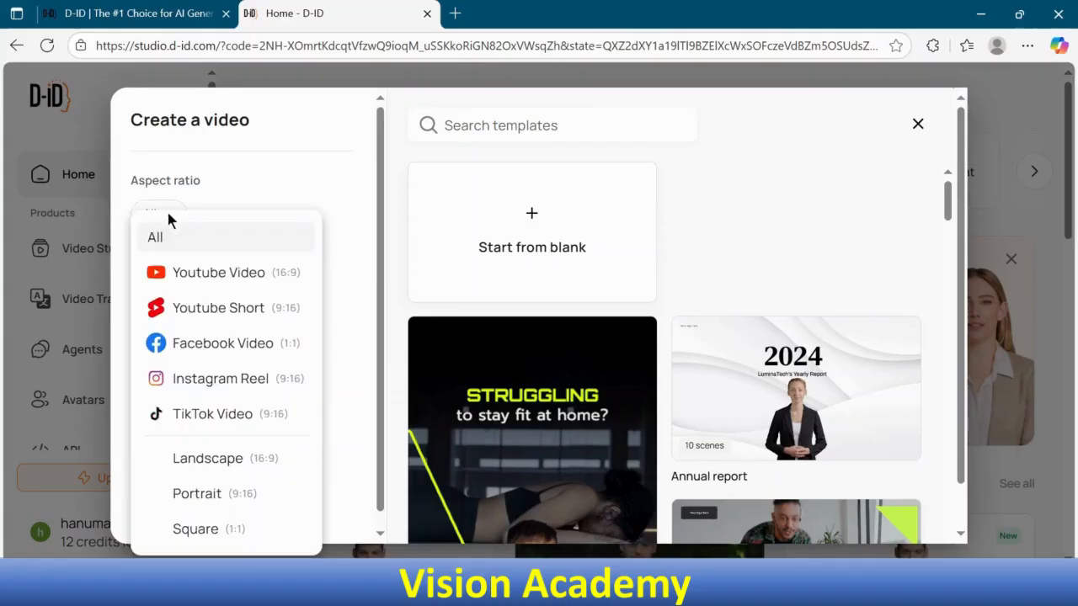
left_click(215, 272)
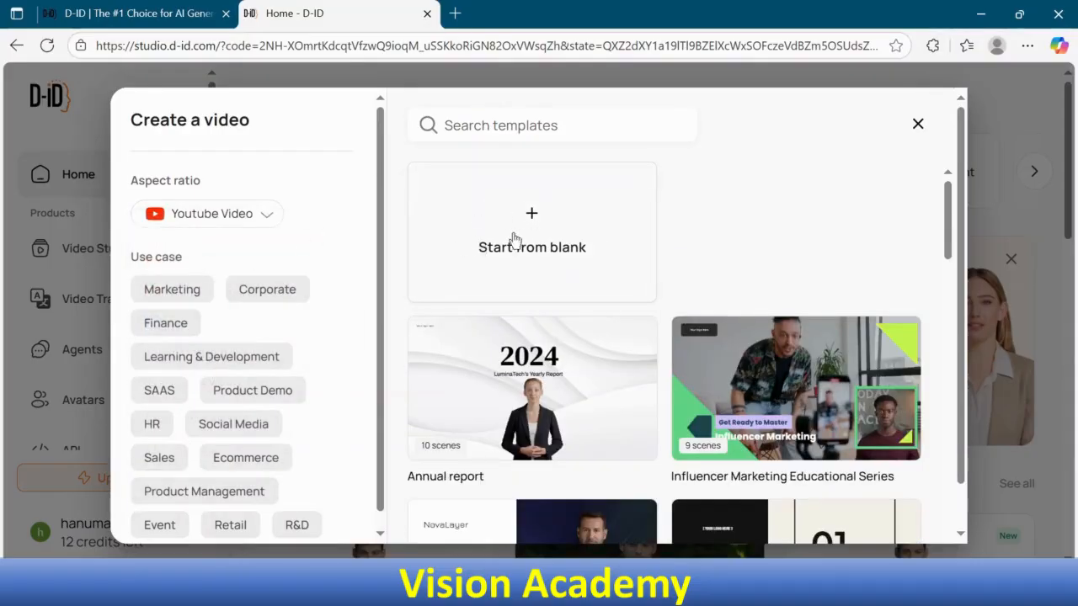
- Add only the first scene of the Product Release Announcement template to the video
scroll(564, 309, "down", 12)
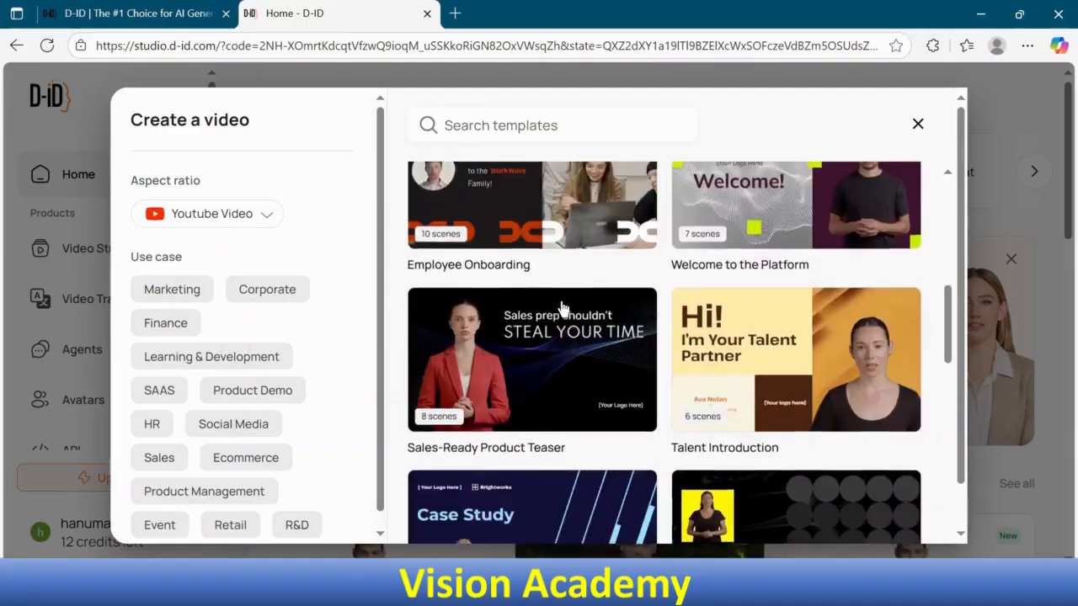
scroll(563, 309, "down", 3)
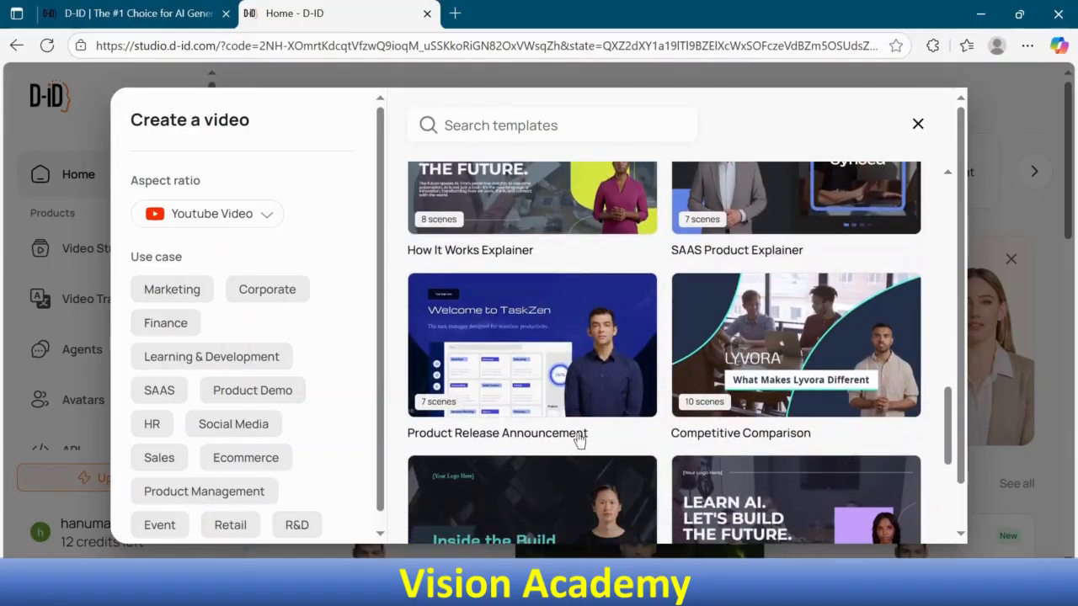
left_click(546, 369)
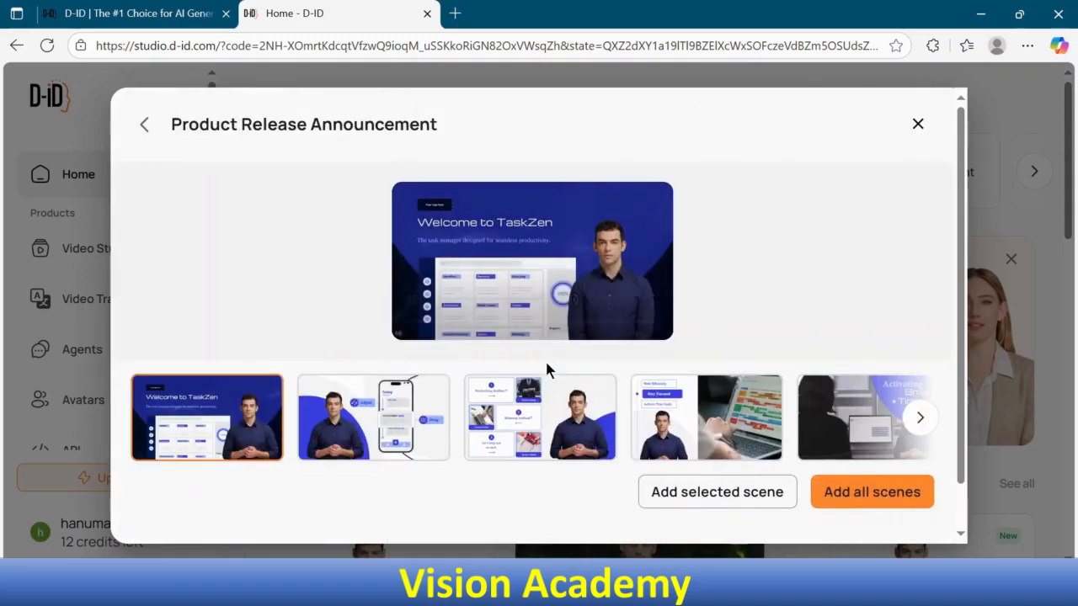
left_click(722, 493)
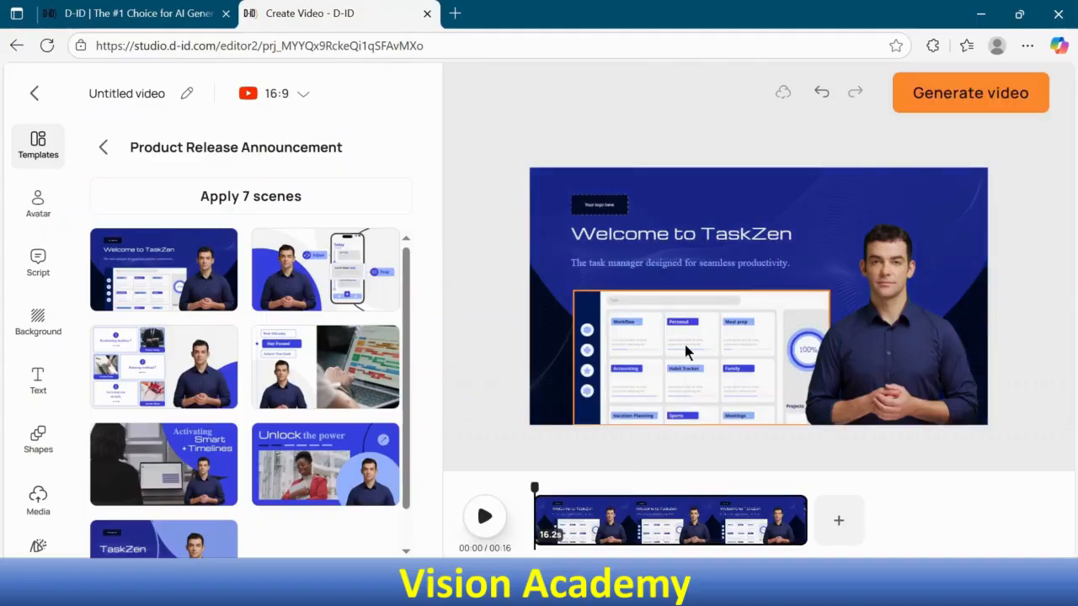
- Delete the dashboard image, the subtitle, the "Welcome to TaskZen" headline and the logo placeholder from the scene
left_click(684, 345)
key("Delete")
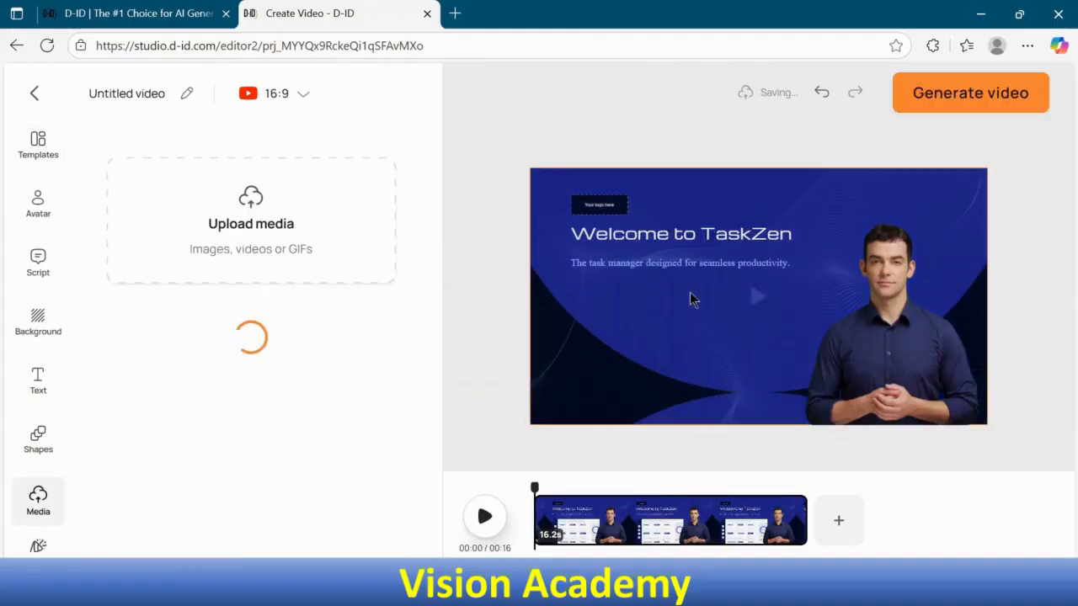
left_click(696, 264)
key("Delete")
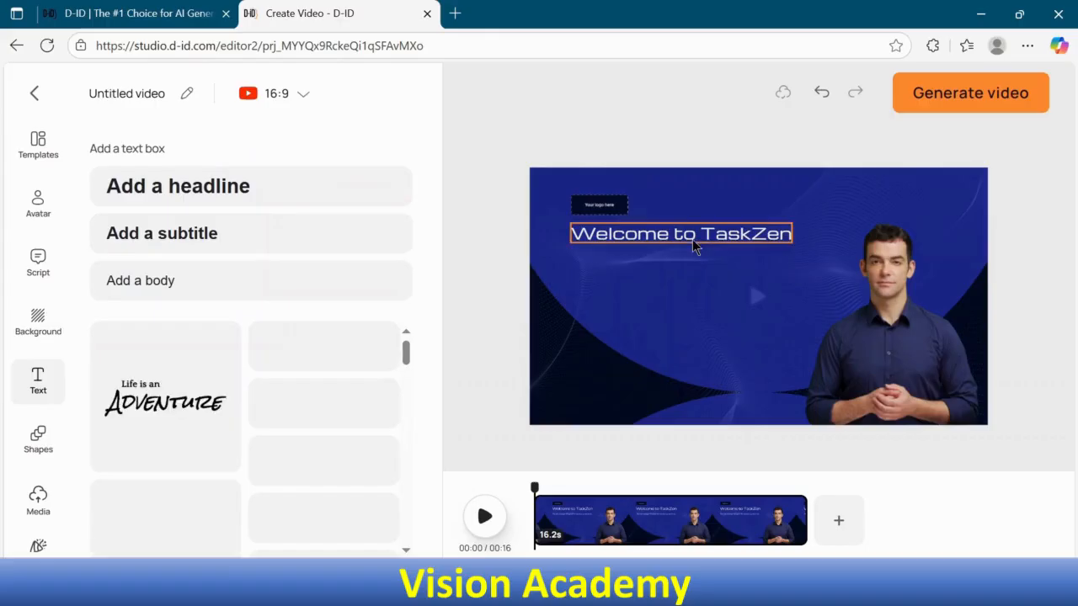
left_click(693, 238)
key("Delete")
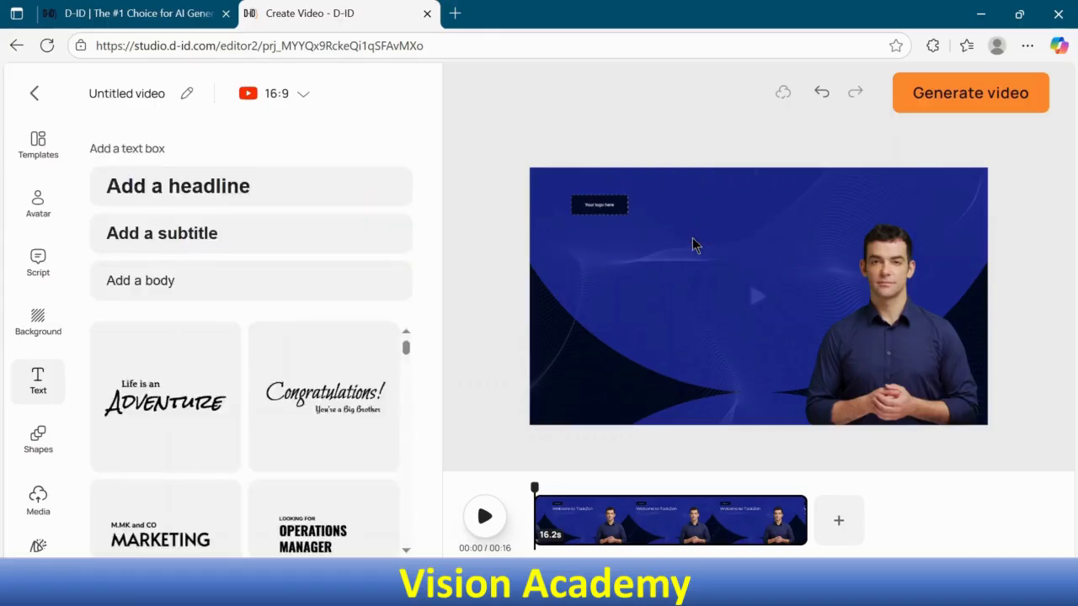
left_click(619, 211)
key("Delete")
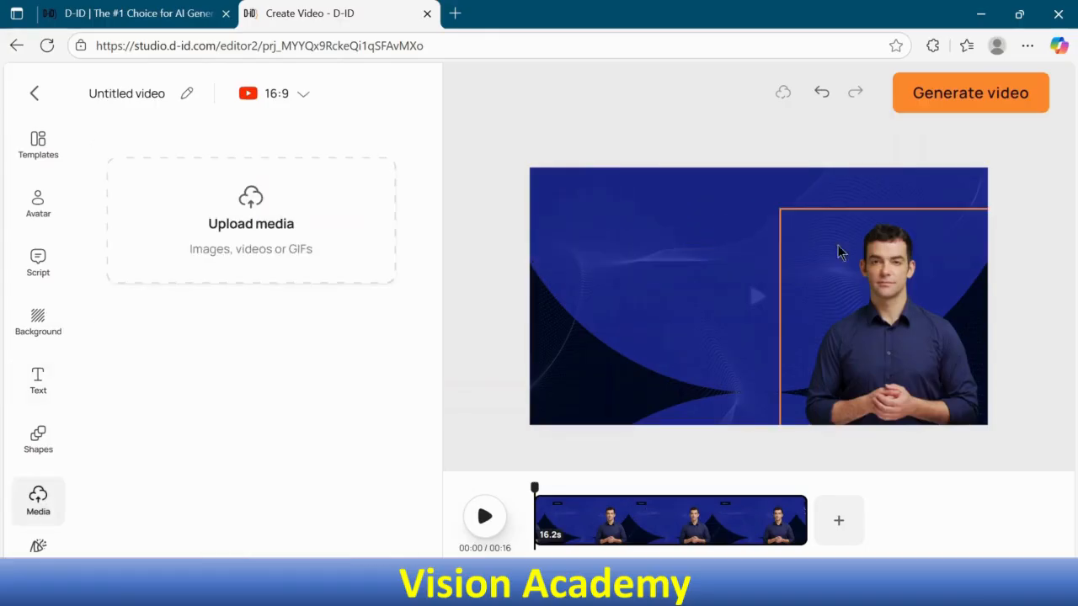
- Move the avatar to the centre of the scene and browse the available replacement avatars
left_click_drag(902, 328, 767, 329)
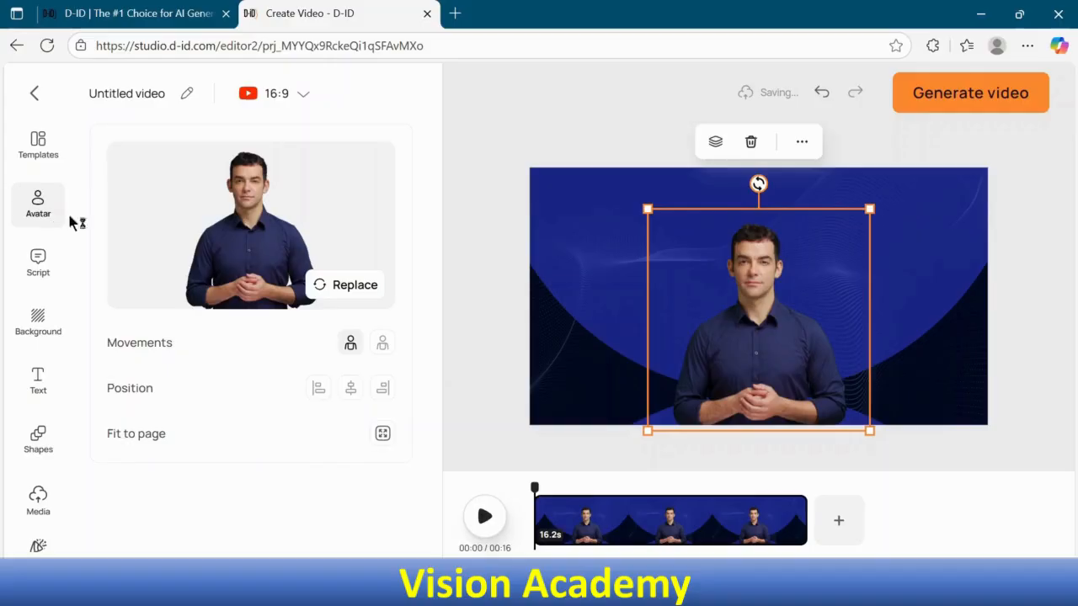
left_click(344, 287)
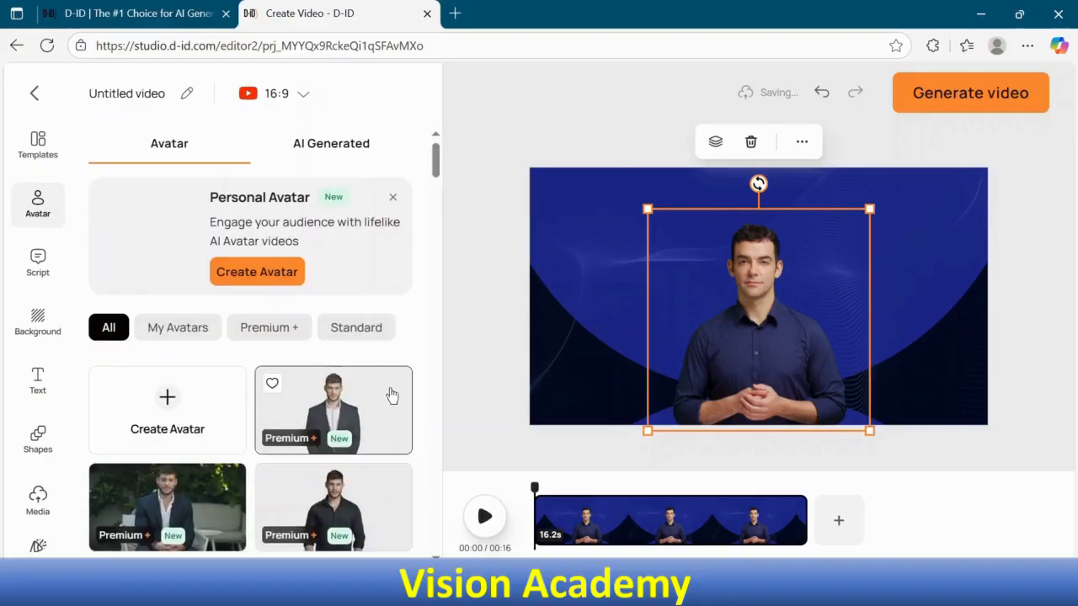
scroll(311, 478, "down", 3)
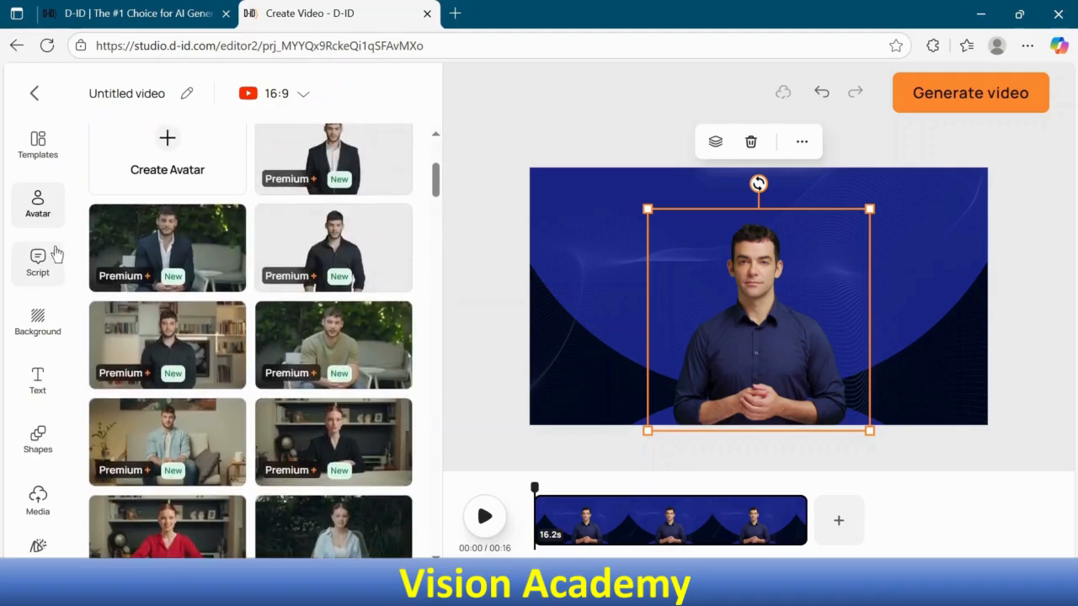
- Switch the scene's script from text to audio
left_click(42, 266)
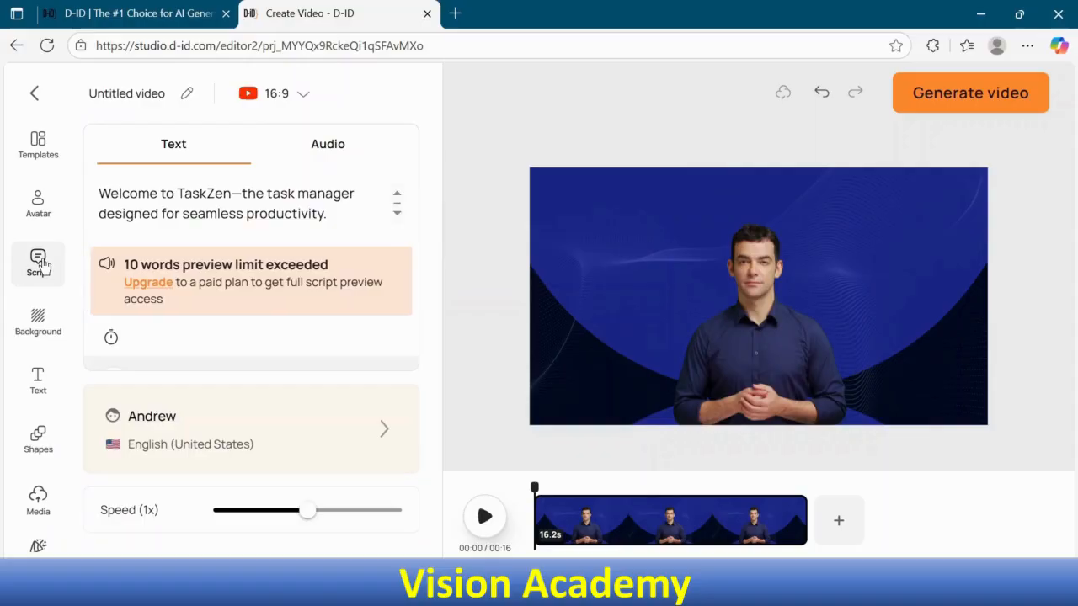
left_click(330, 148)
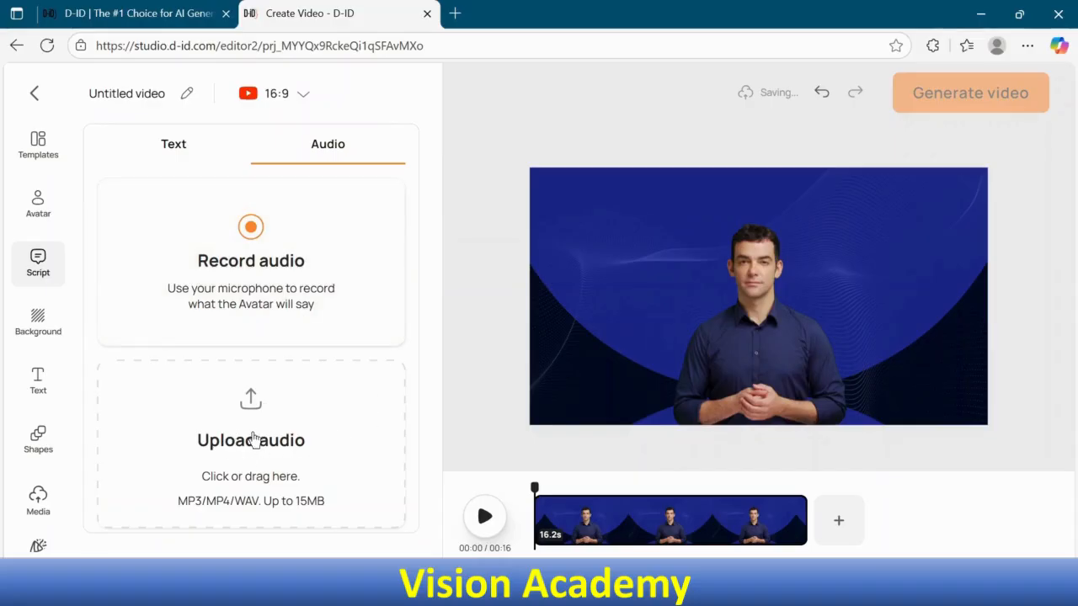
- Open ChatGPT in a new browser tab
left_click(454, 13)
type("cha")
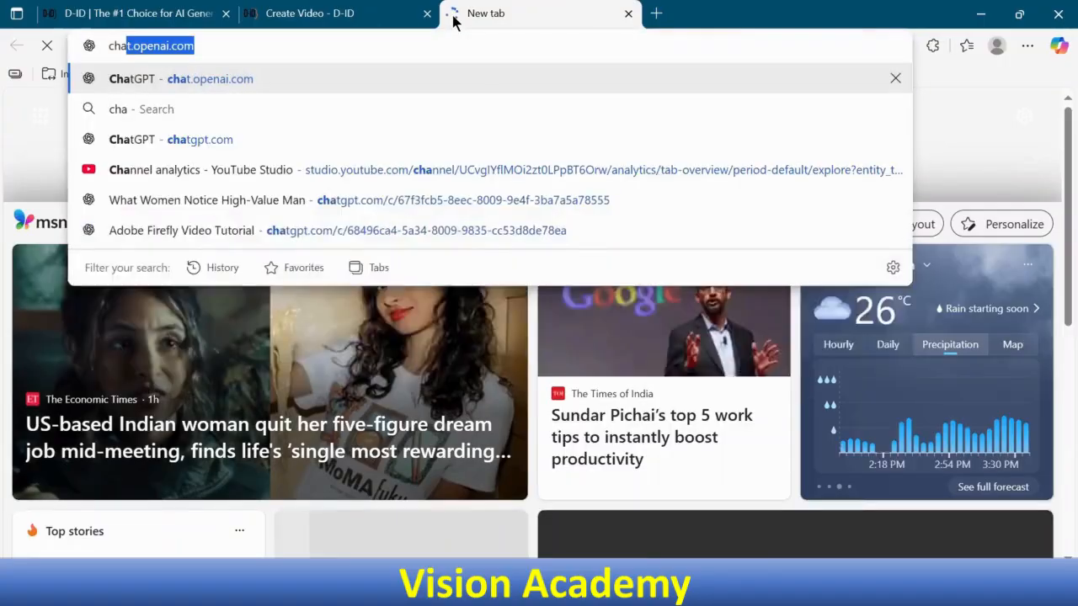
key("Return")
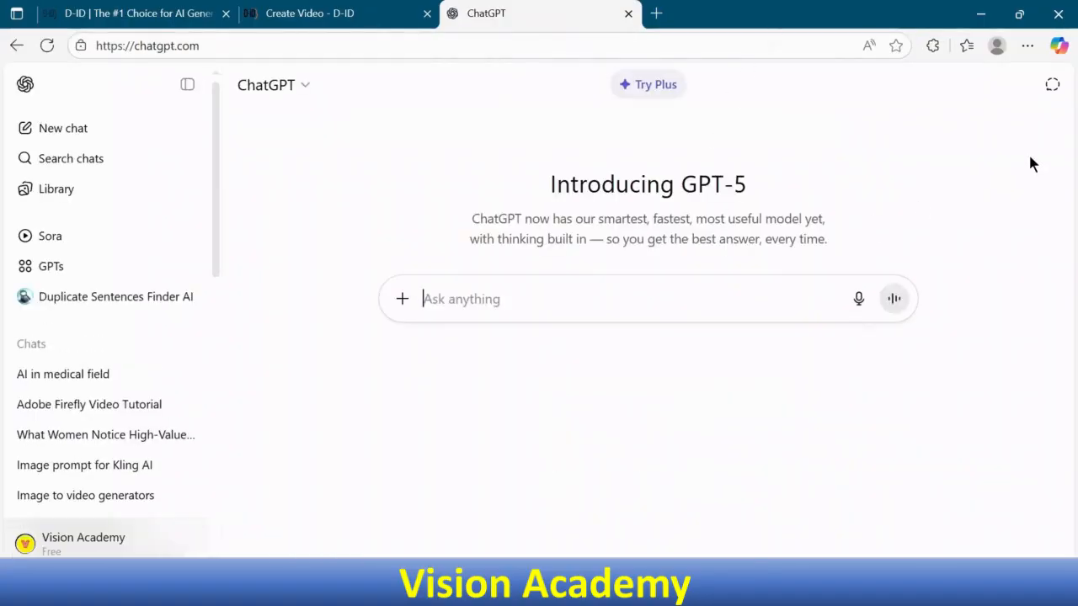
- Ask ChatGPT for a "youtube video script on benefits of artificial intelligence in medical field directly copied on to tts software."
type("yo")
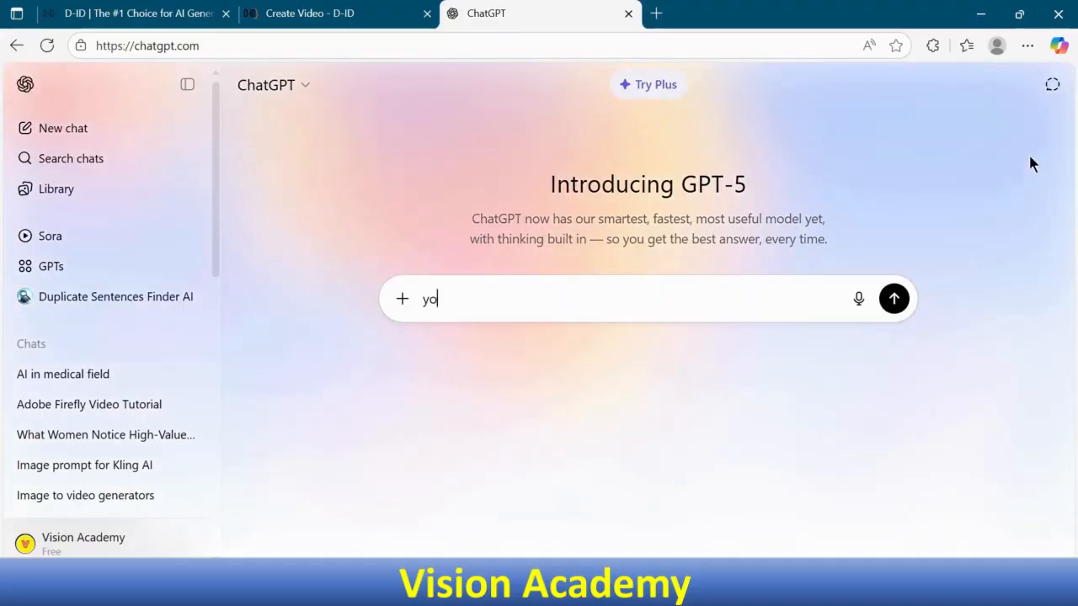
type("utube video")
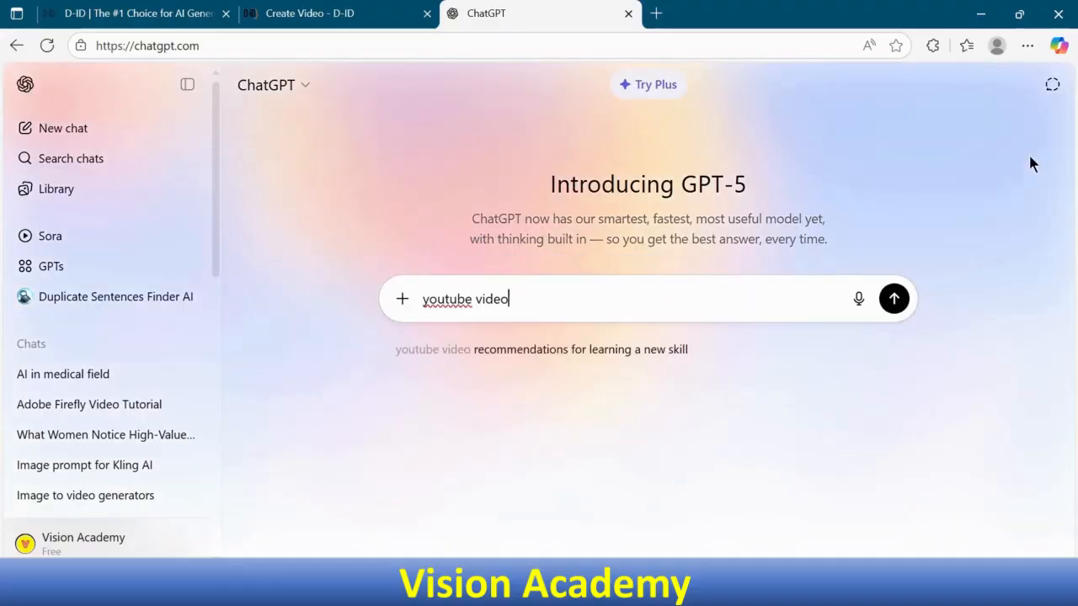
type(" script")
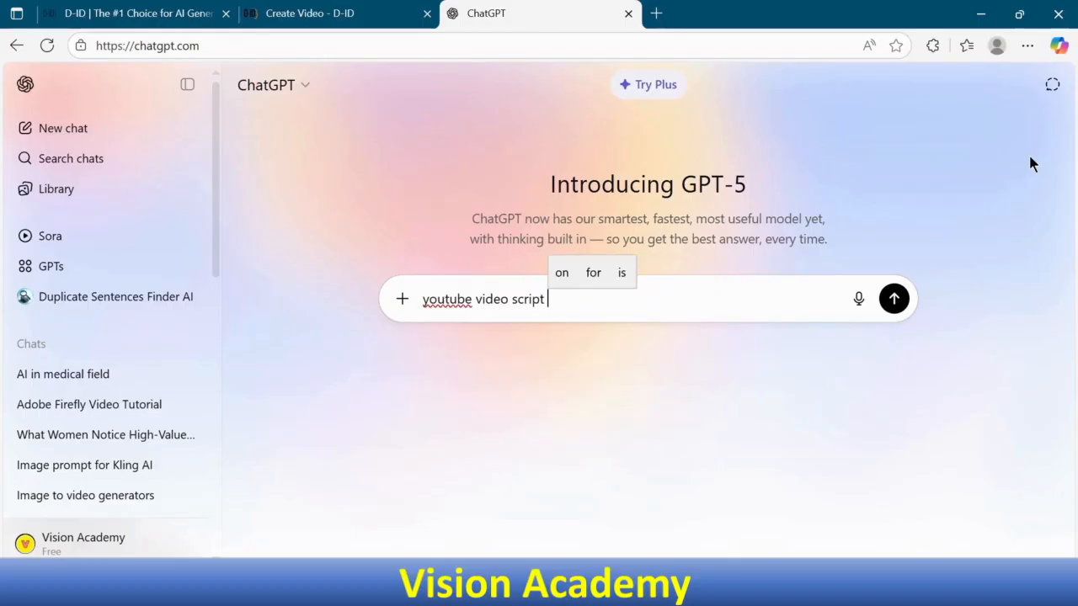
type(" on be")
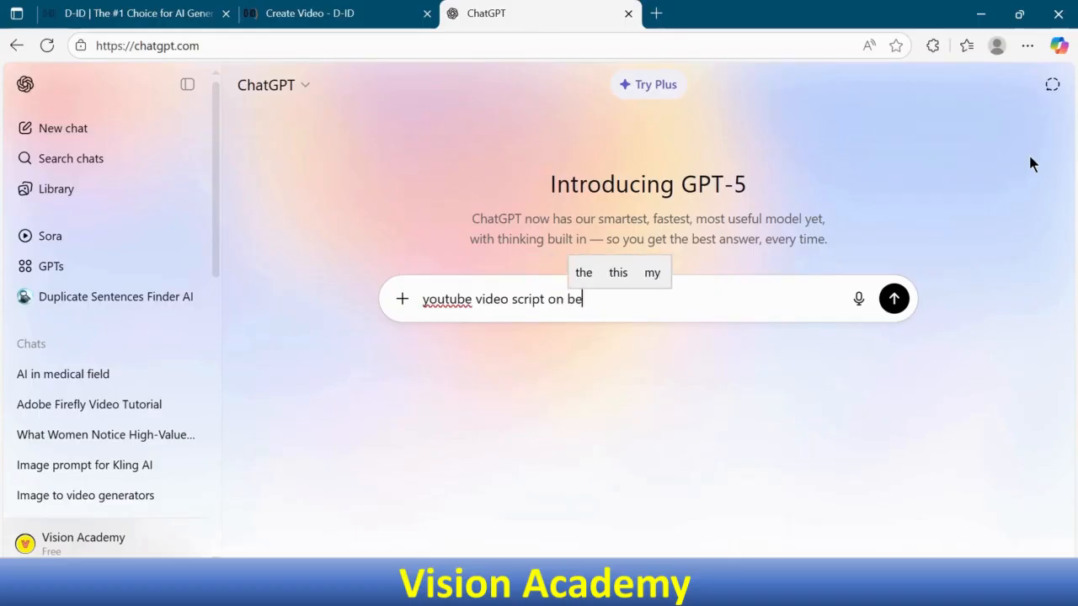
type("nefits of")
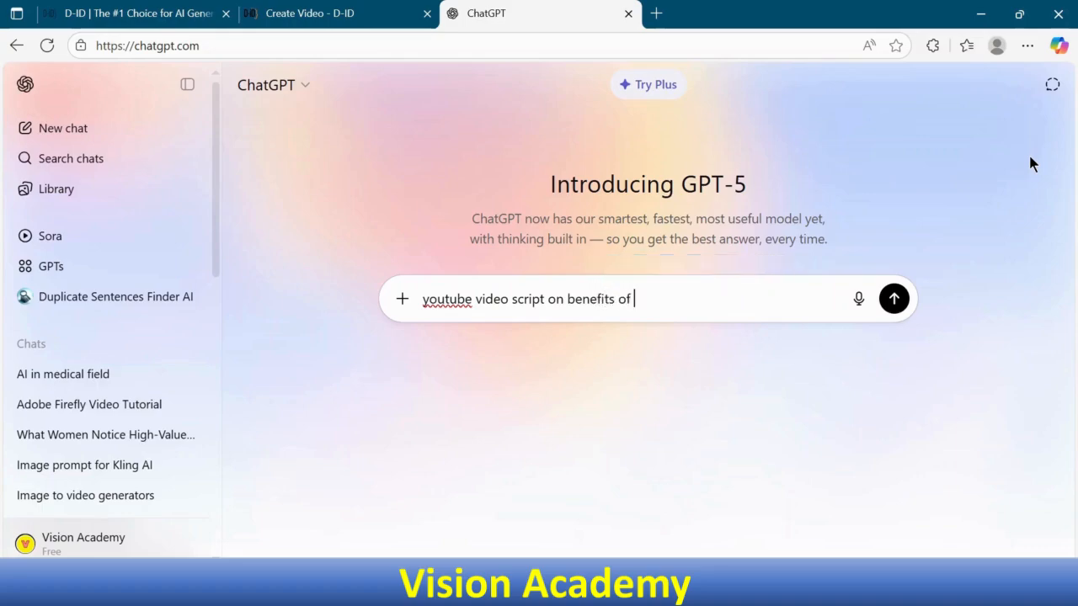
type(" arti")
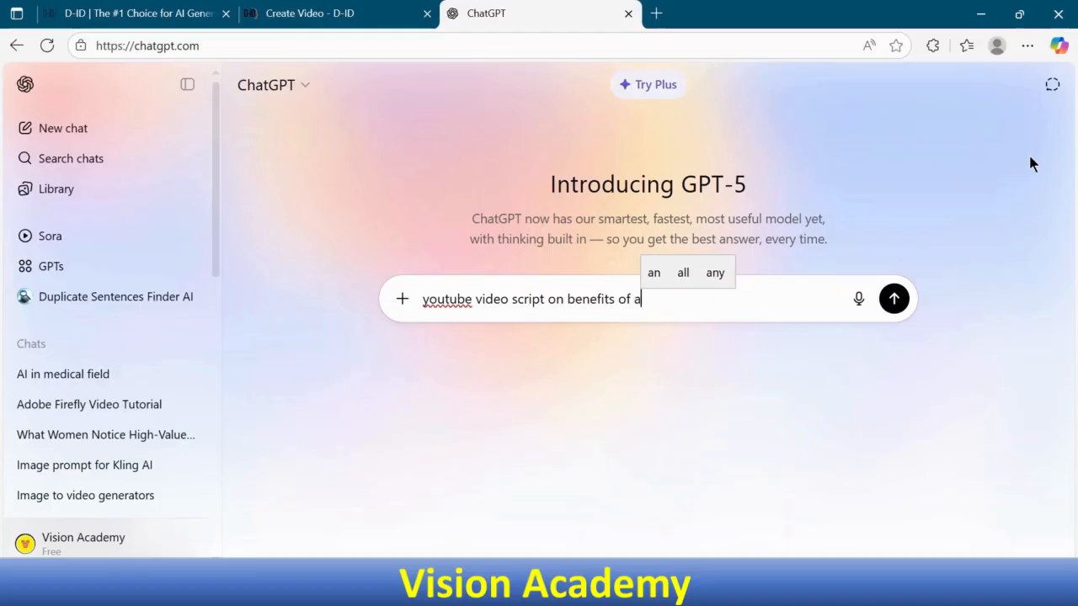
key("Tab")
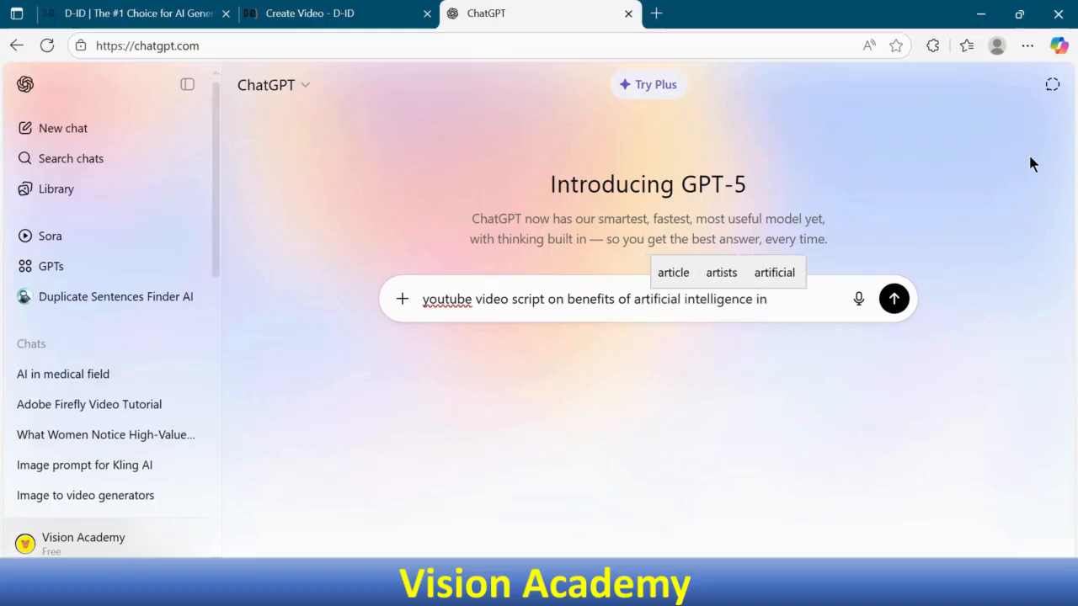
type("medica")
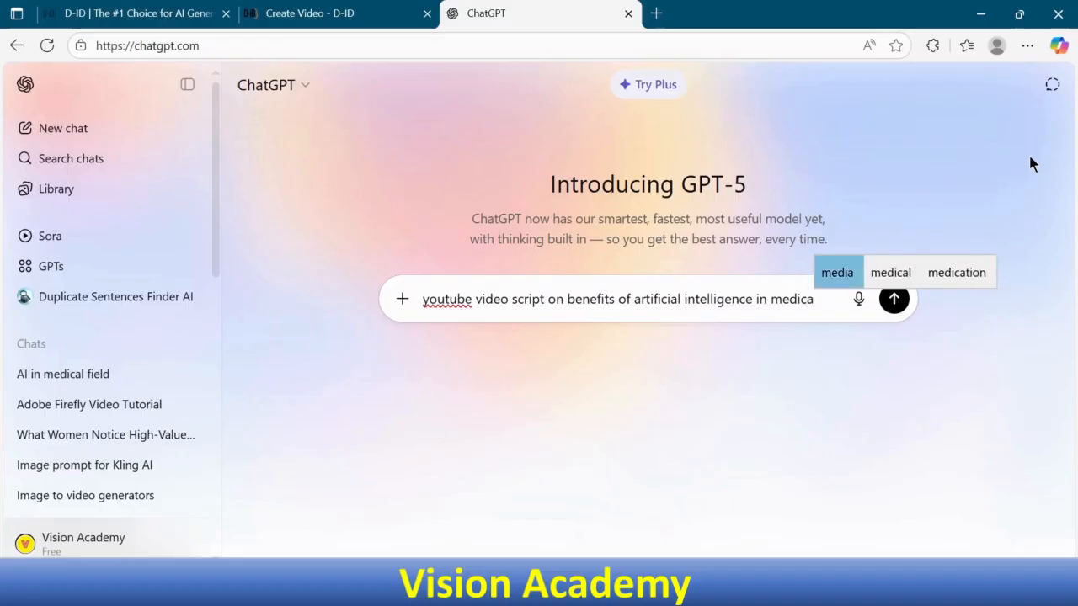
type("l")
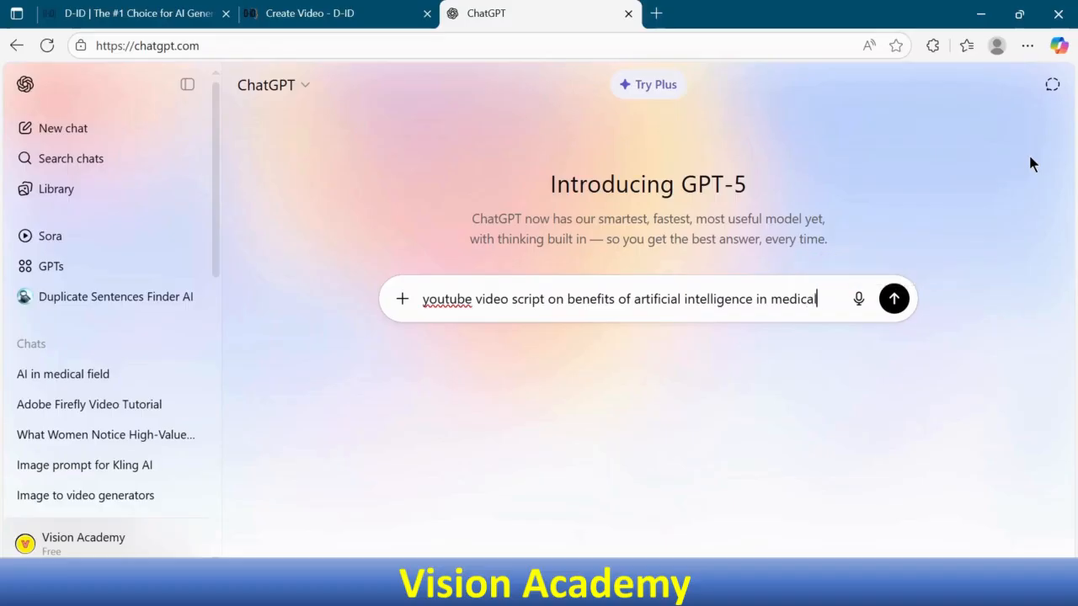
type(" fiel")
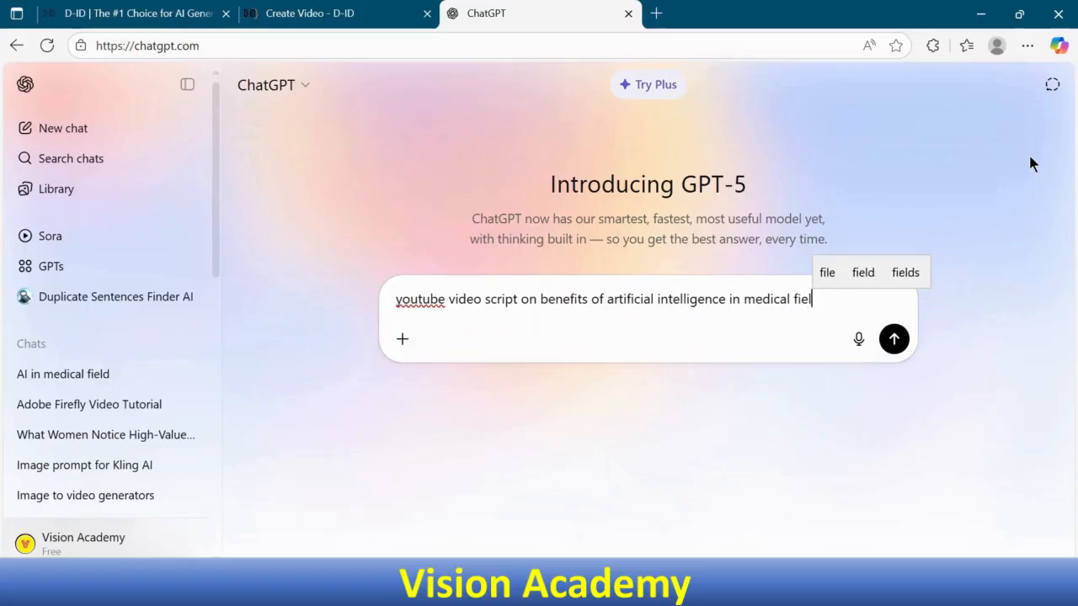
type("d d")
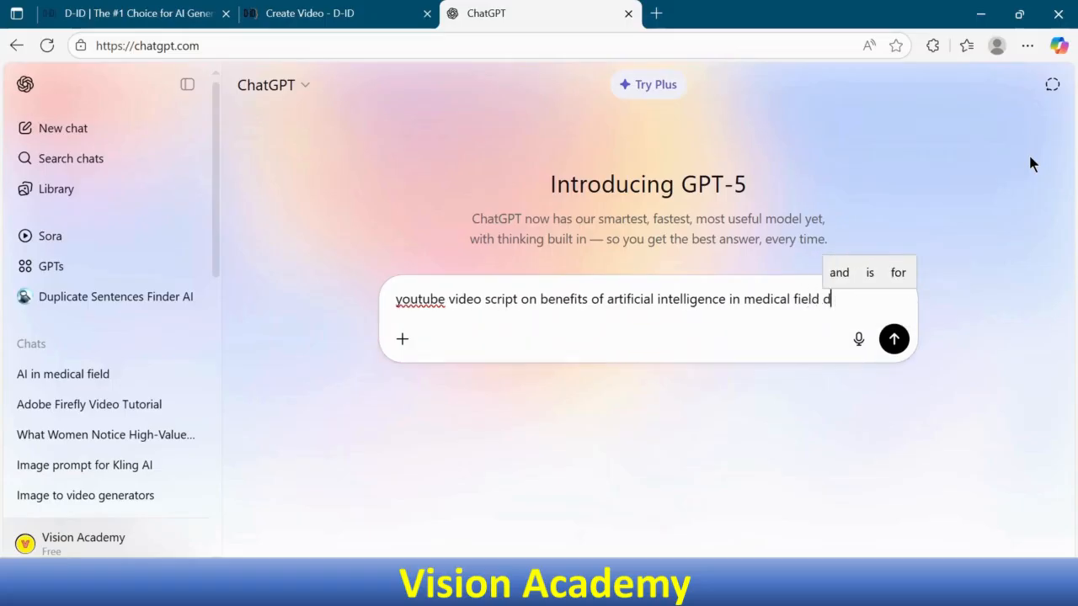
type("irectl")
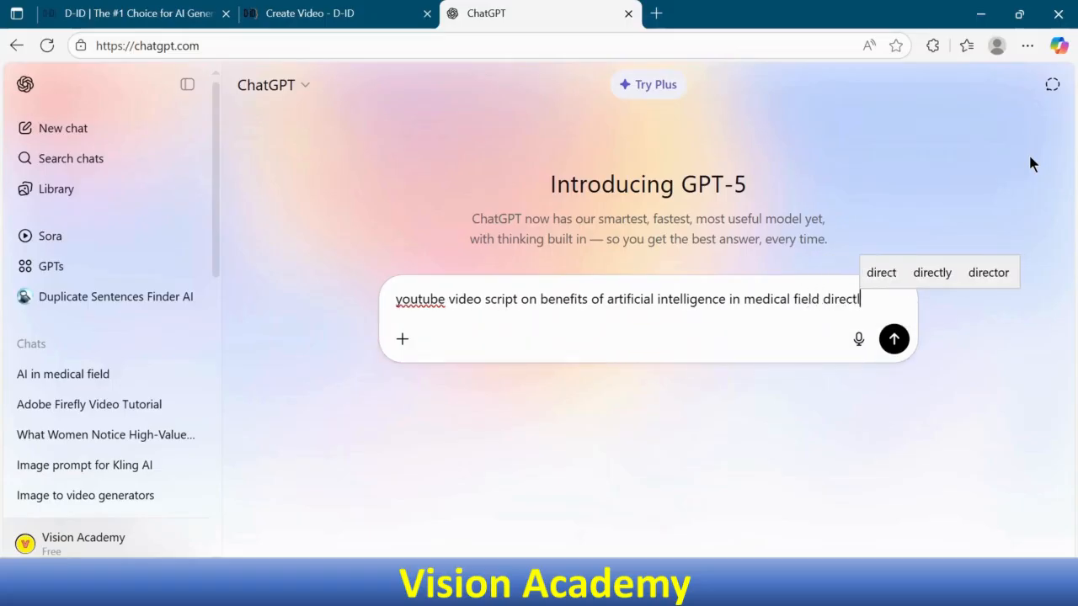
type("y cop")
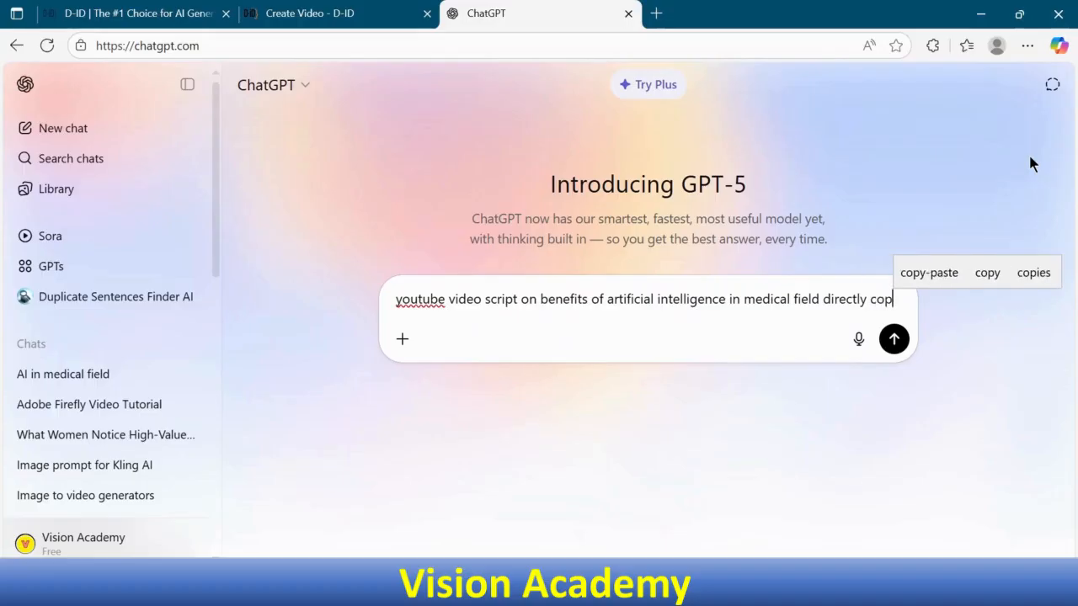
type("ied on to tts")
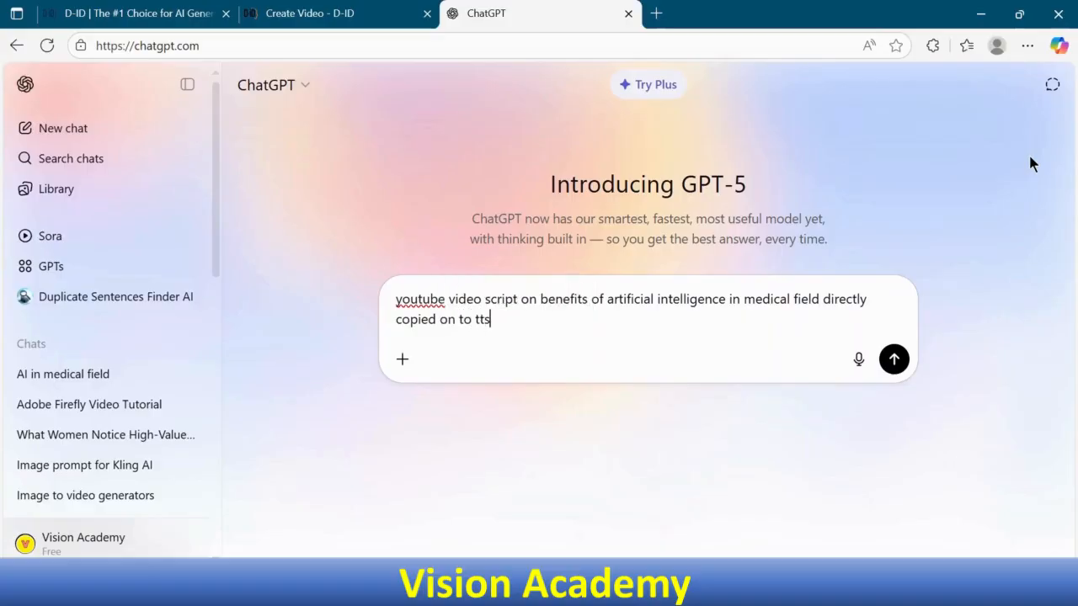
type(" software.")
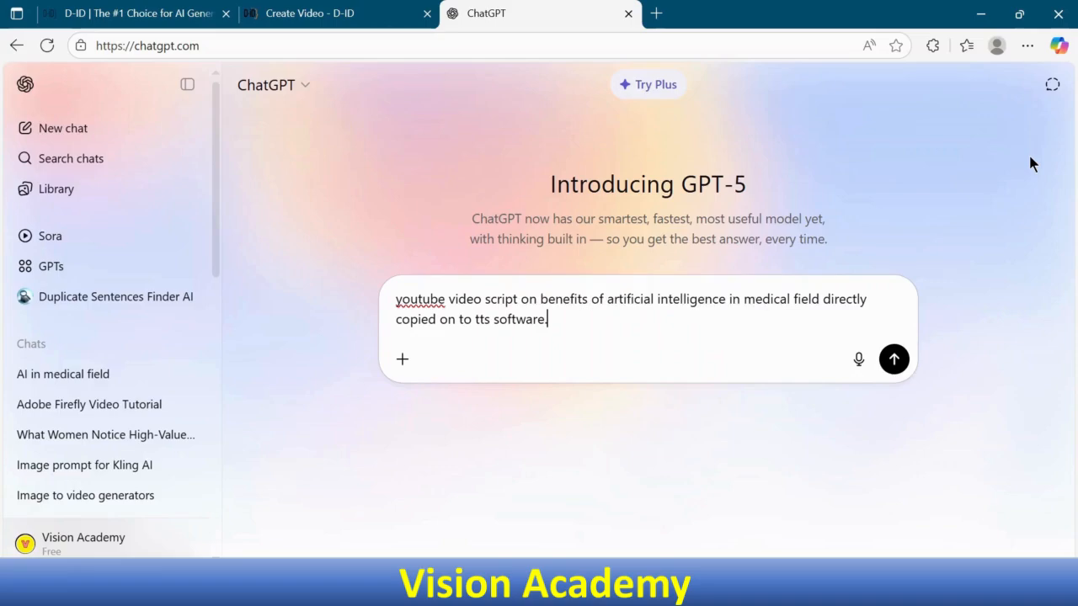
key("Return")
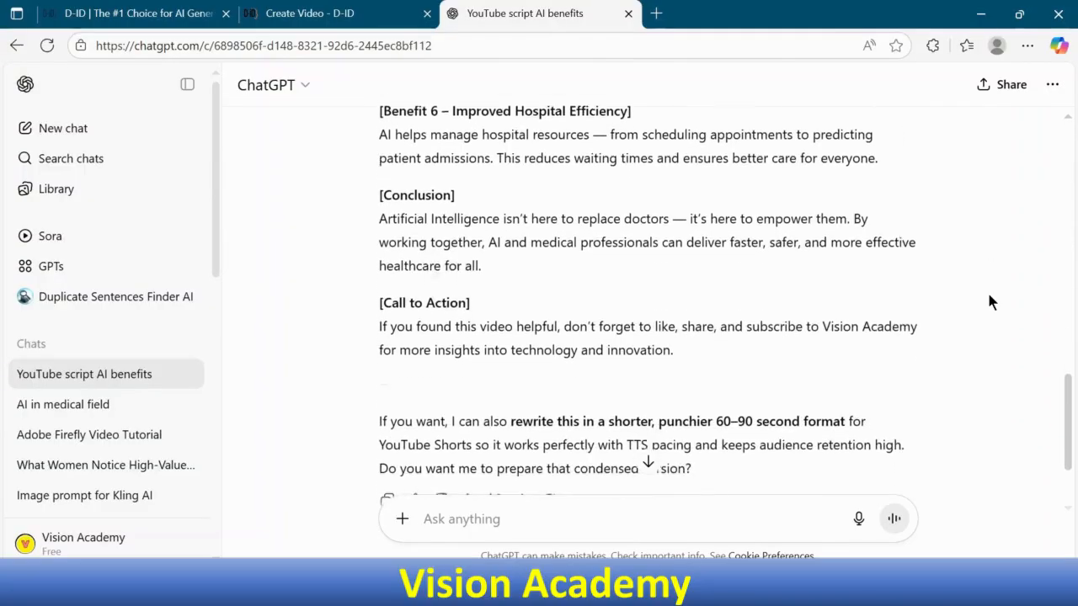
- Copy the generated script from the opening hook's first sentence through the end of the call to action
scroll(990, 301, "up", 7)
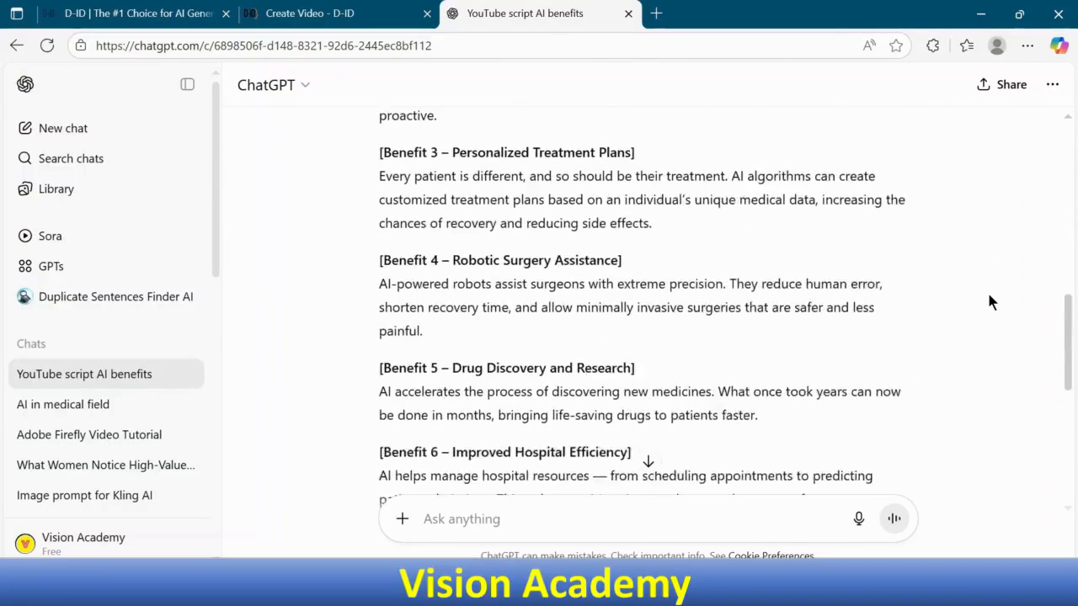
scroll(989, 302, "down", 4)
scroll(989, 301, "down", 4)
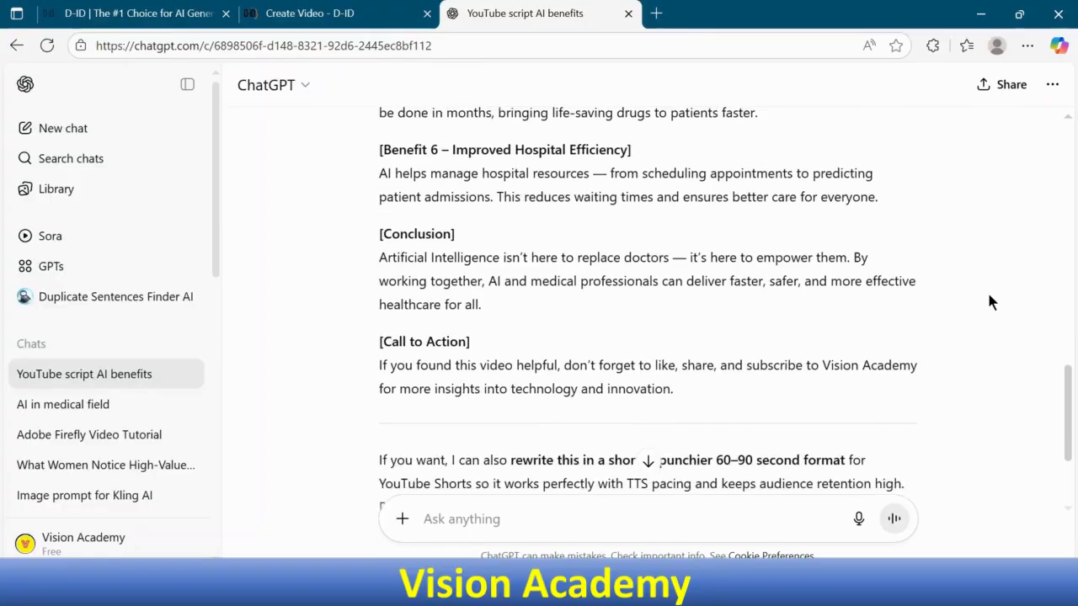
scroll(989, 302, "down", 1)
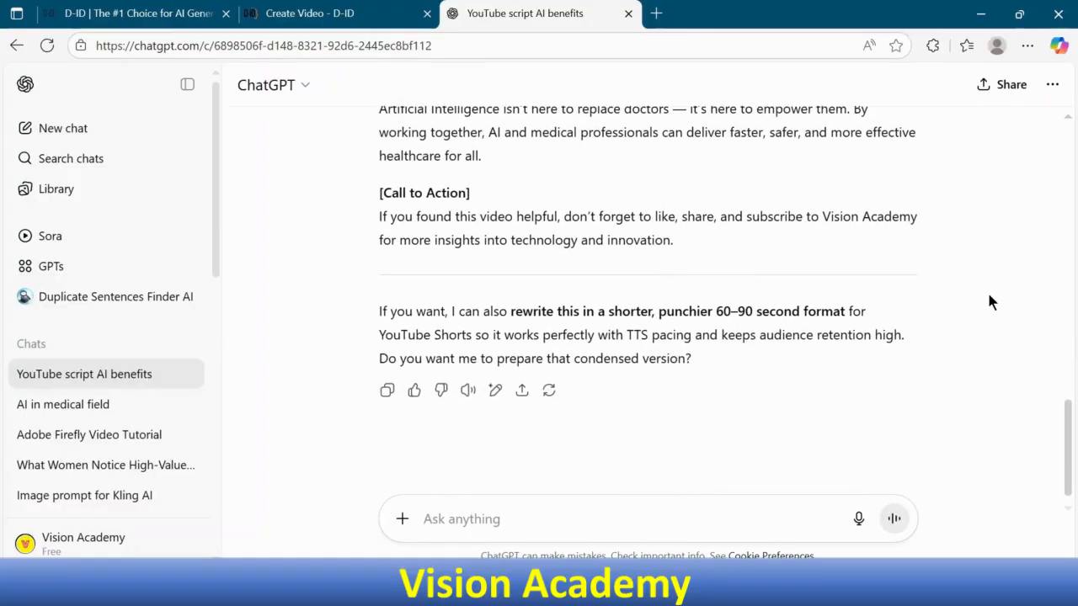
left_click_drag(715, 239, 367, 204)
right_click(573, 212)
left_click(636, 216)
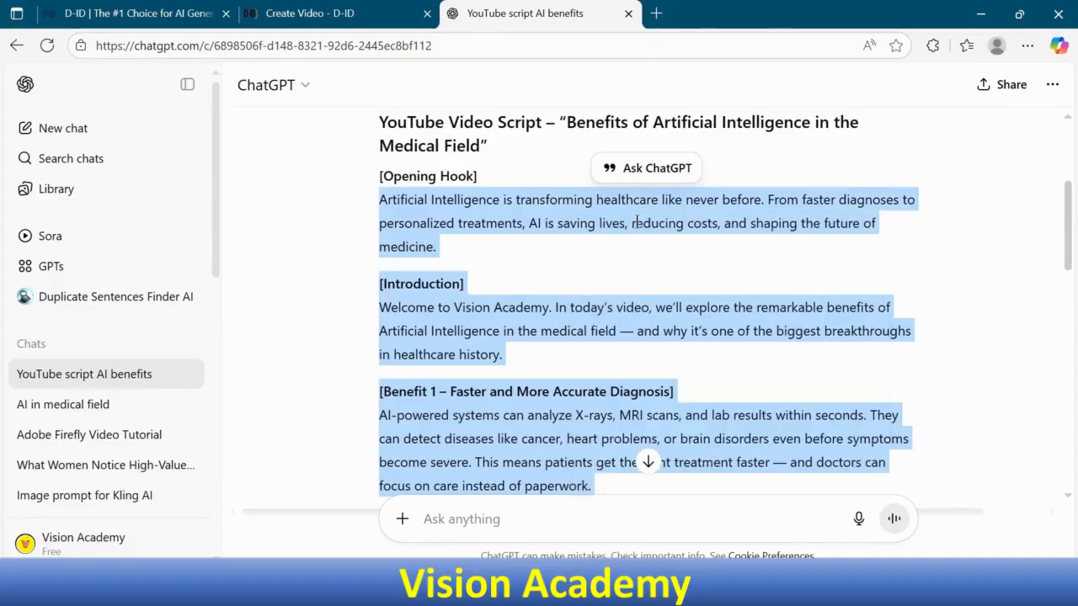
- Open ElevenLabs in a new browser tab, log in and go to Text to Speech
left_click(656, 14)
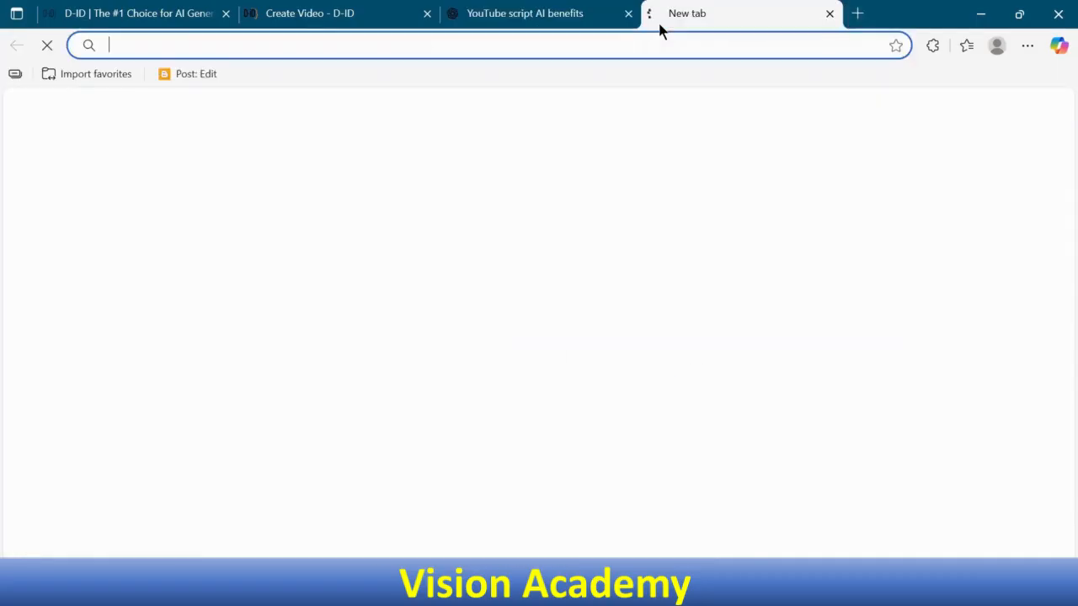
type("el")
key("Return")
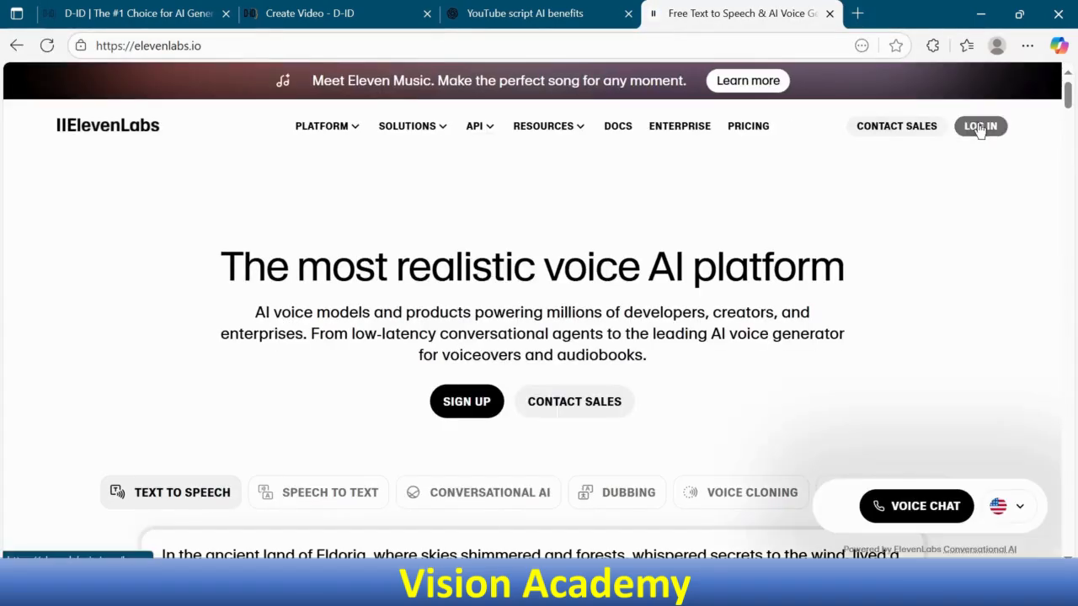
left_click(980, 126)
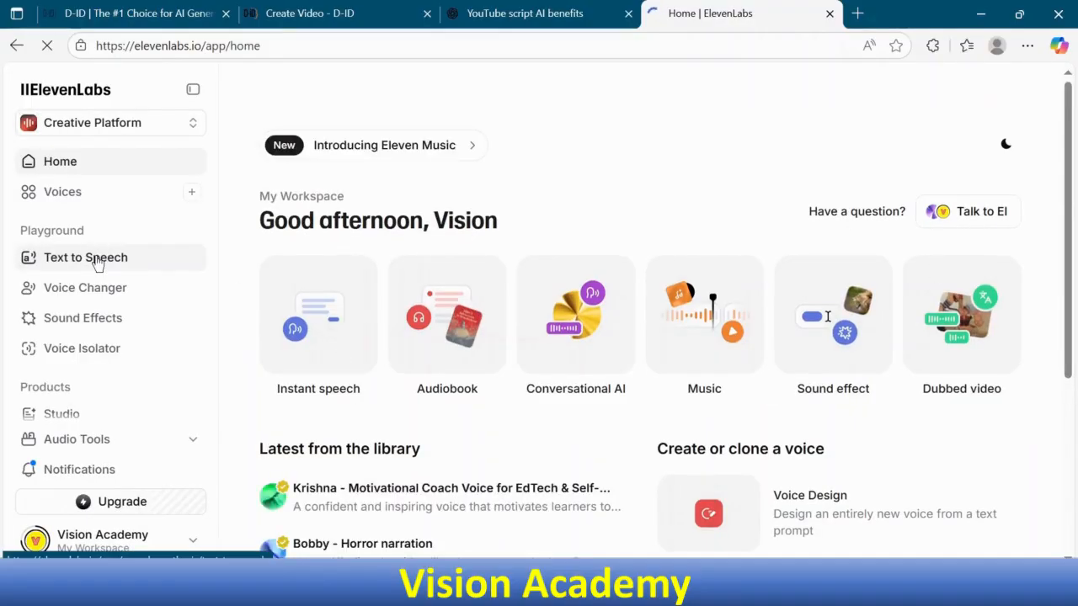
left_click(98, 263)
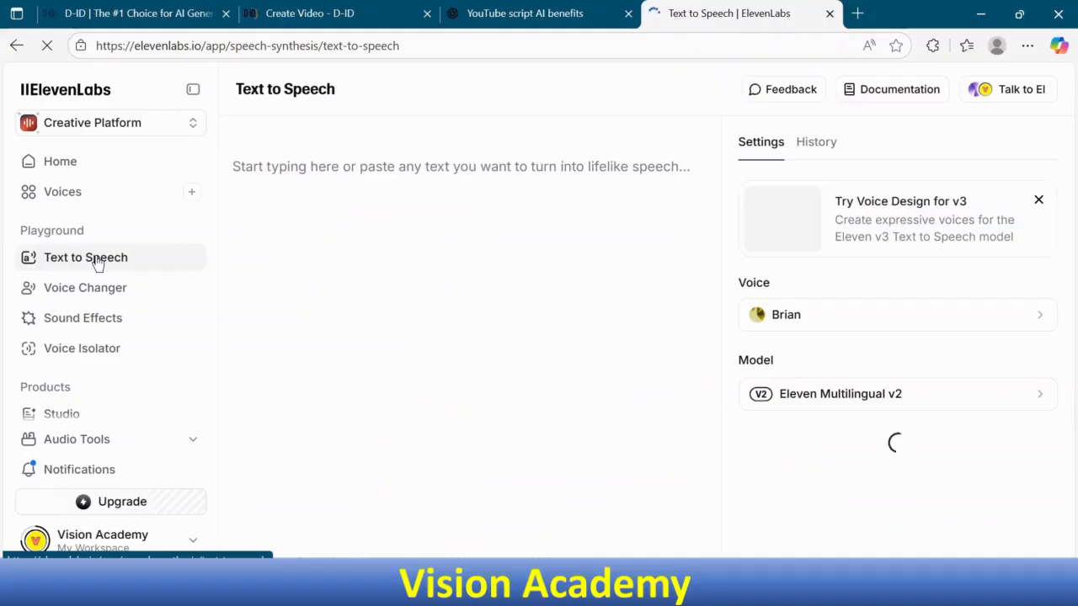
- Paste the copied script into Text to Speech and generate the speech with the Brian voice and Eleven Multilingual v2 model
left_click(503, 255)
key("ctrl+v")
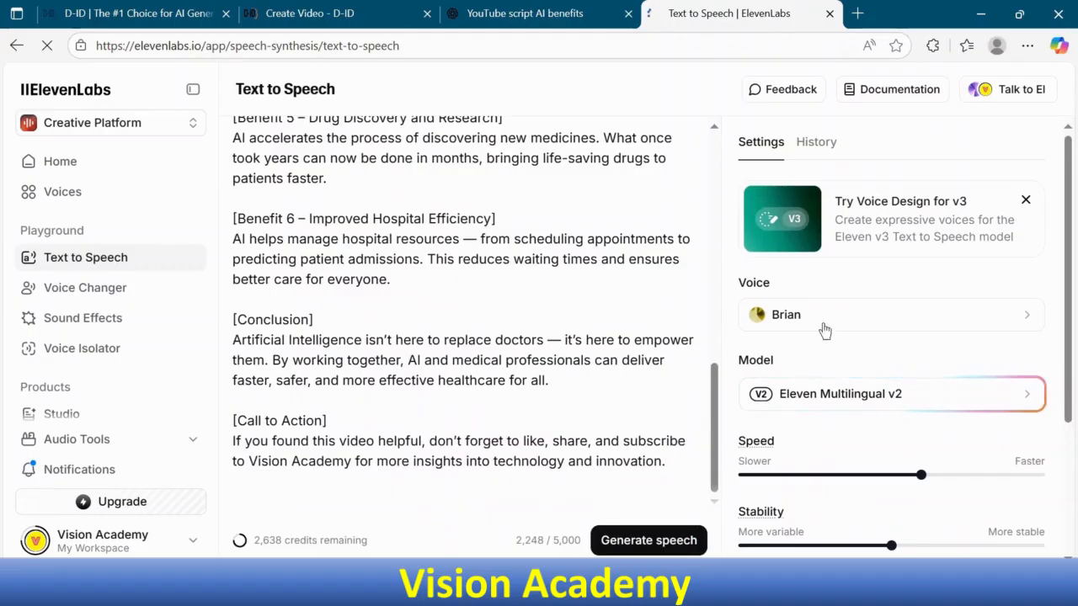
left_click(647, 543)
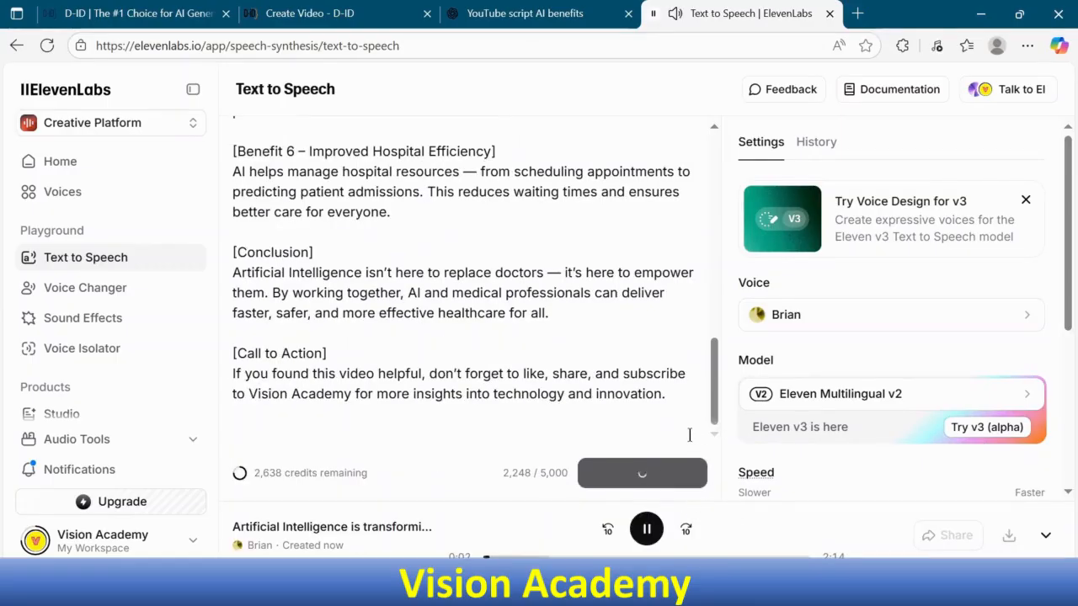
- Pause the playback of the generated speech and download it as an MP3 file
scroll(543, 268, "up", 10)
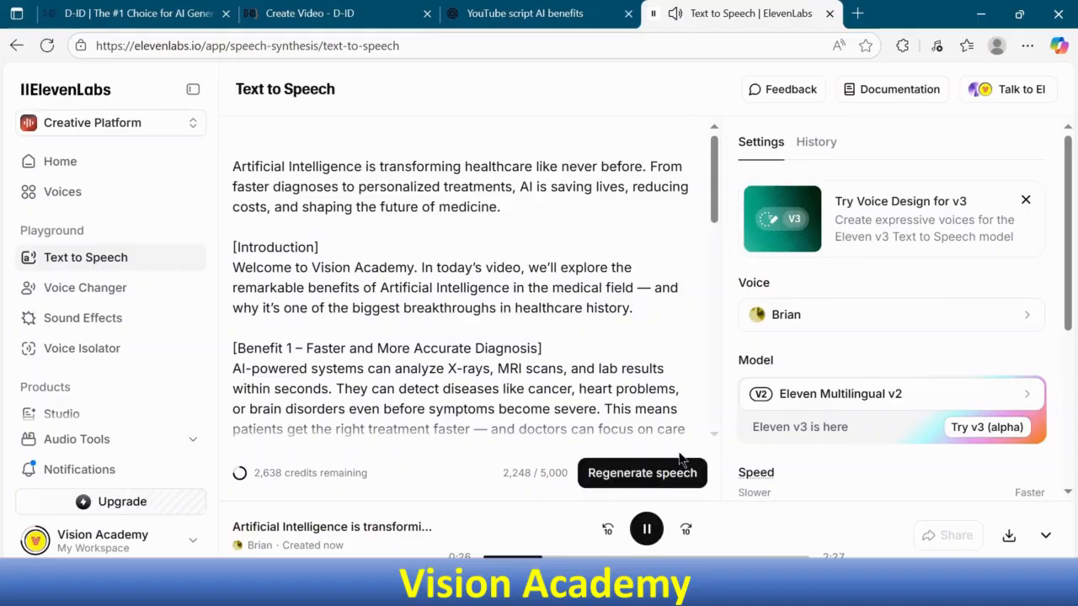
left_click(653, 539)
left_click(1009, 538)
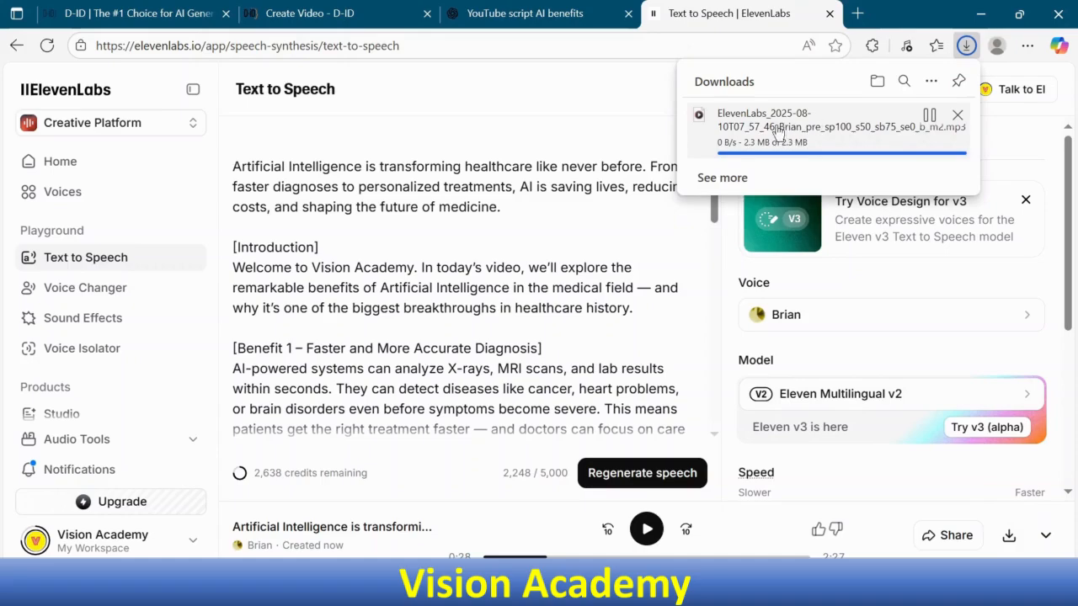
- Return to the D-ID video project and upload the downloaded ElevenLabs MP3 as the avatar's audio
left_click(362, 15)
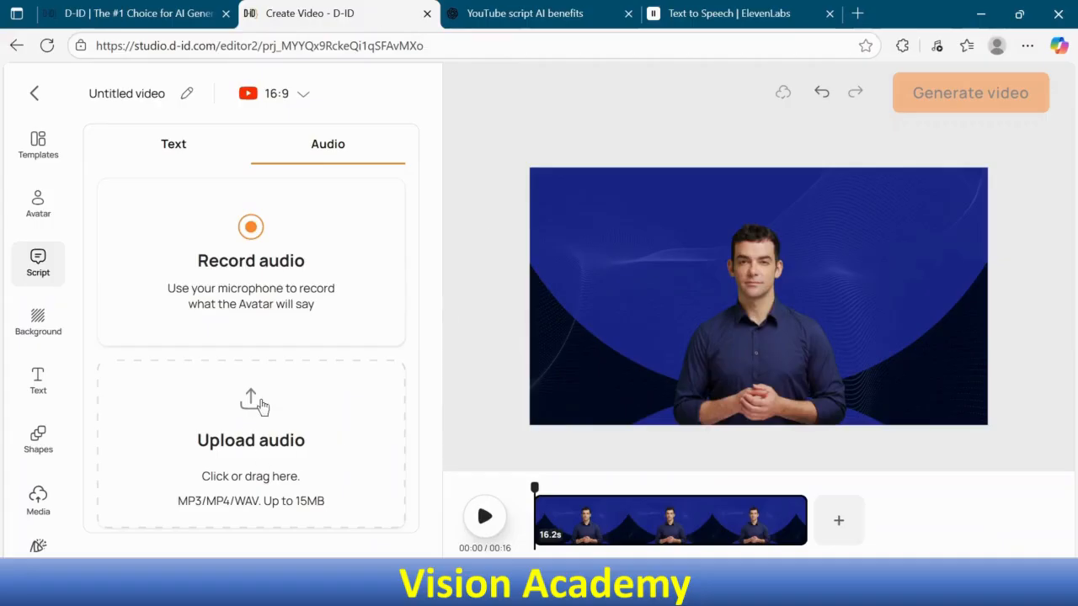
left_click(262, 406)
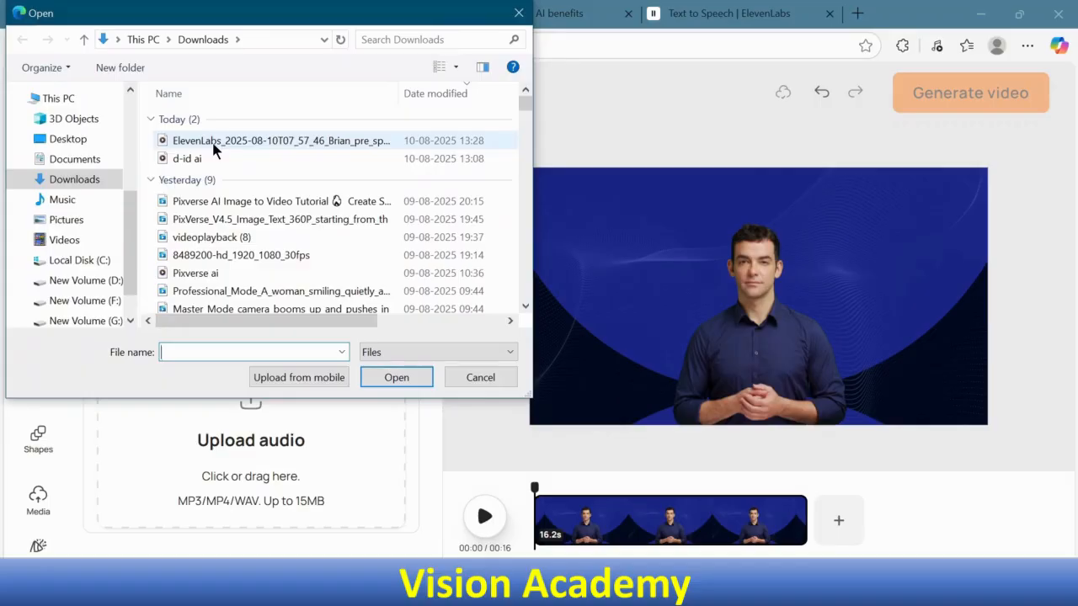
left_click(215, 143)
left_click(397, 377)
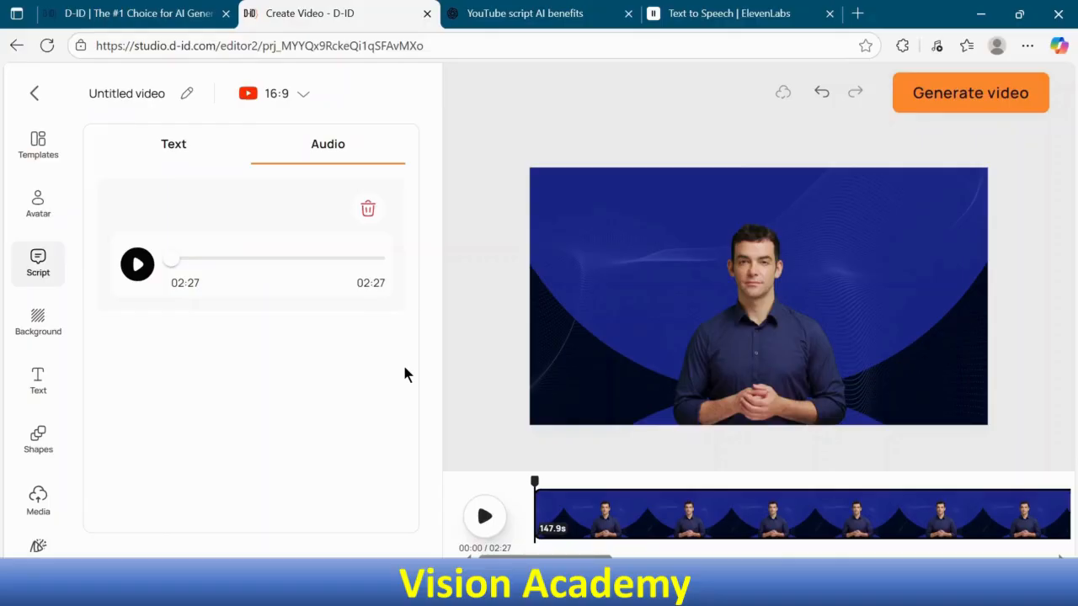
- Generate the avatar video under the name "Untitled video" and play the result from Video Studio
left_click(960, 106)
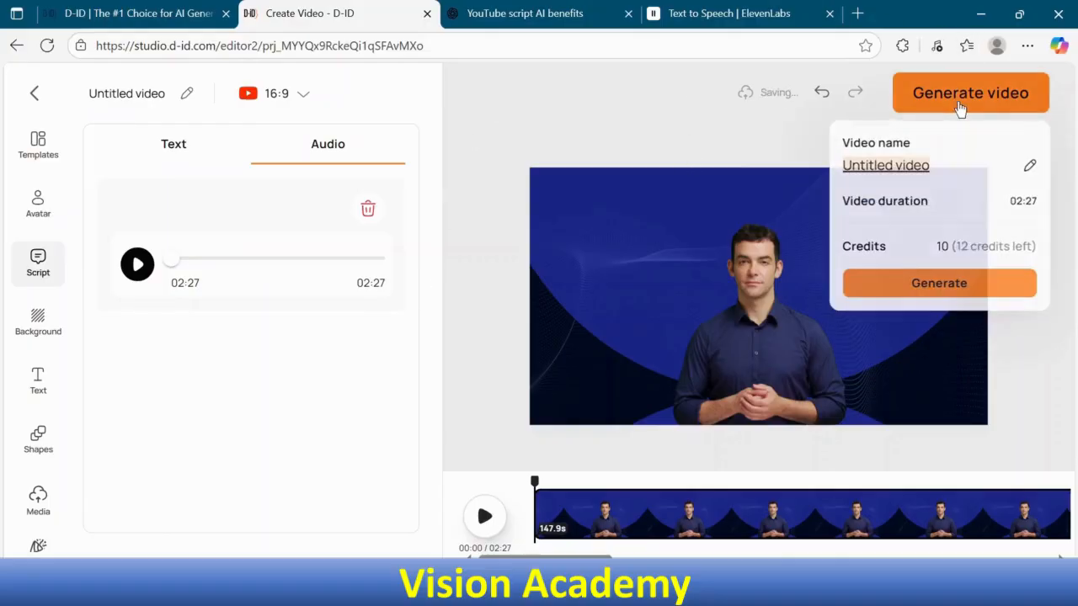
left_click(943, 284)
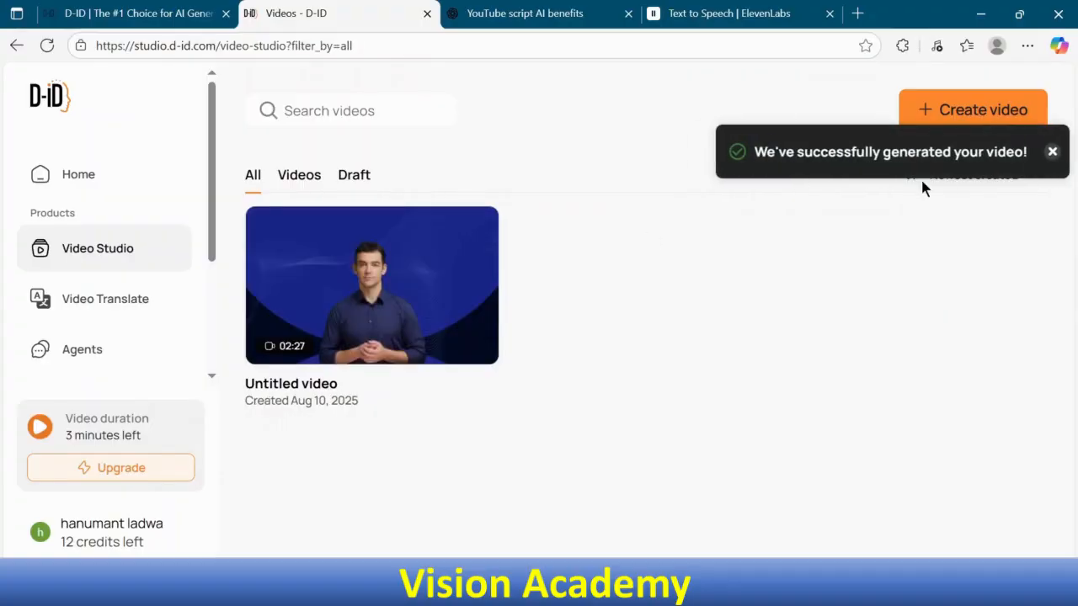
mouse_move(435, 271)
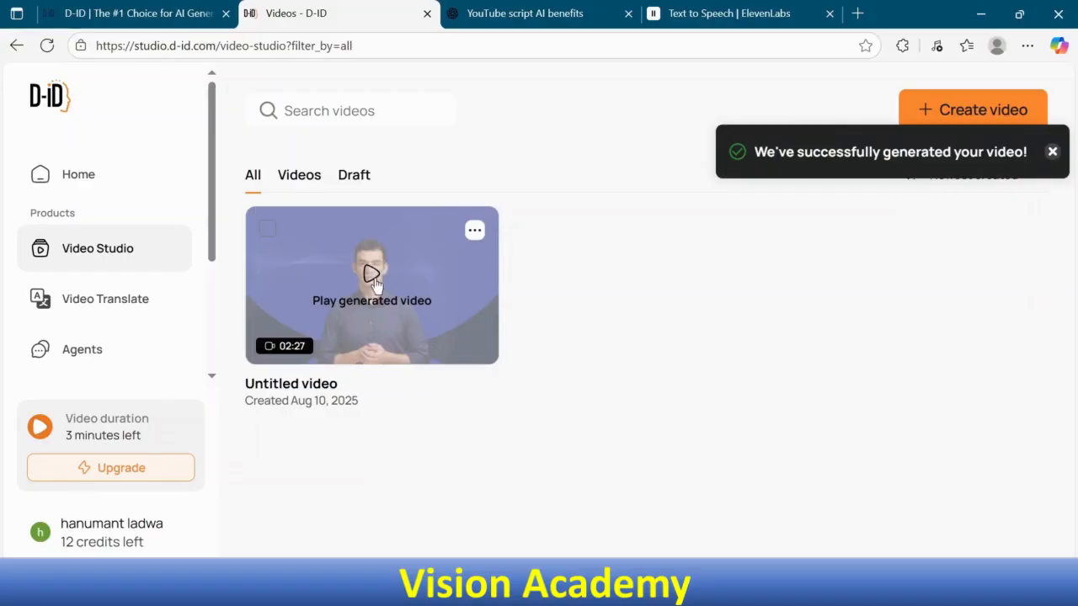
left_click(371, 275)
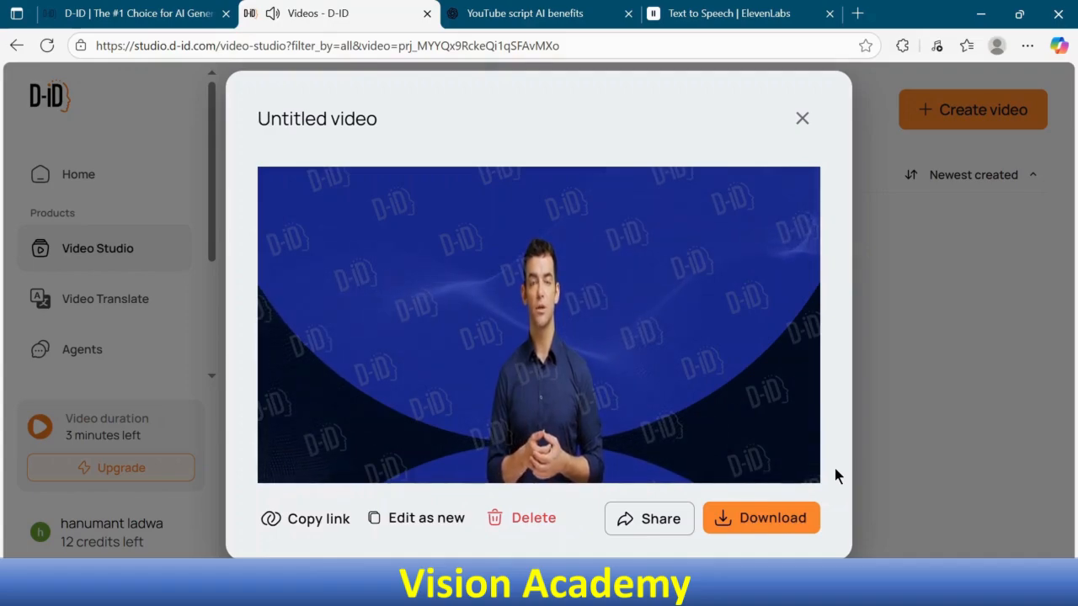
- Pause the generated video's preview and download the video
mouse_move(800, 423)
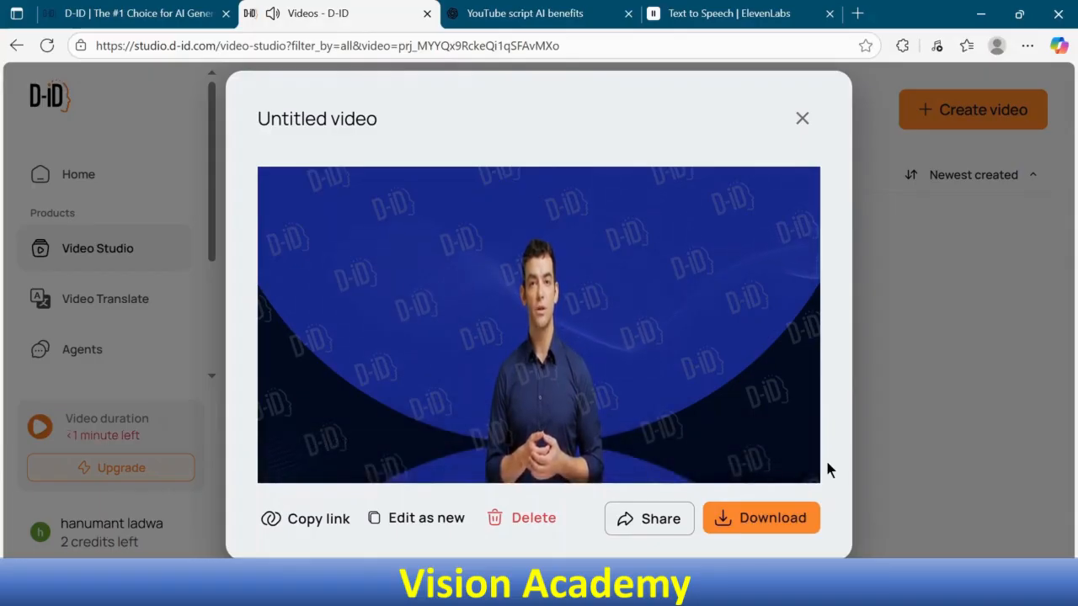
mouse_move(602, 309)
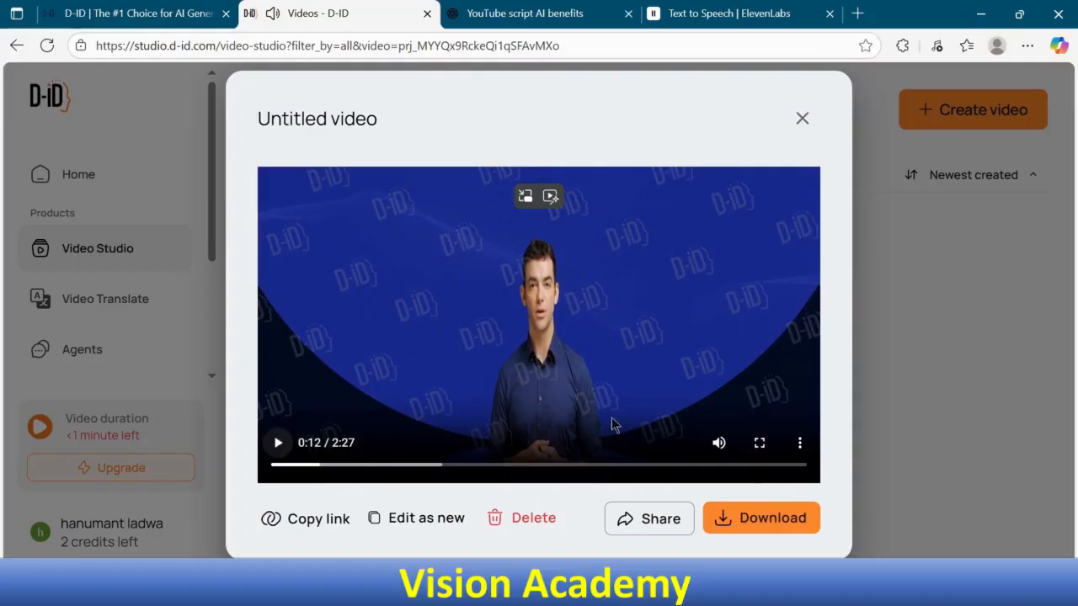
left_click(764, 519)
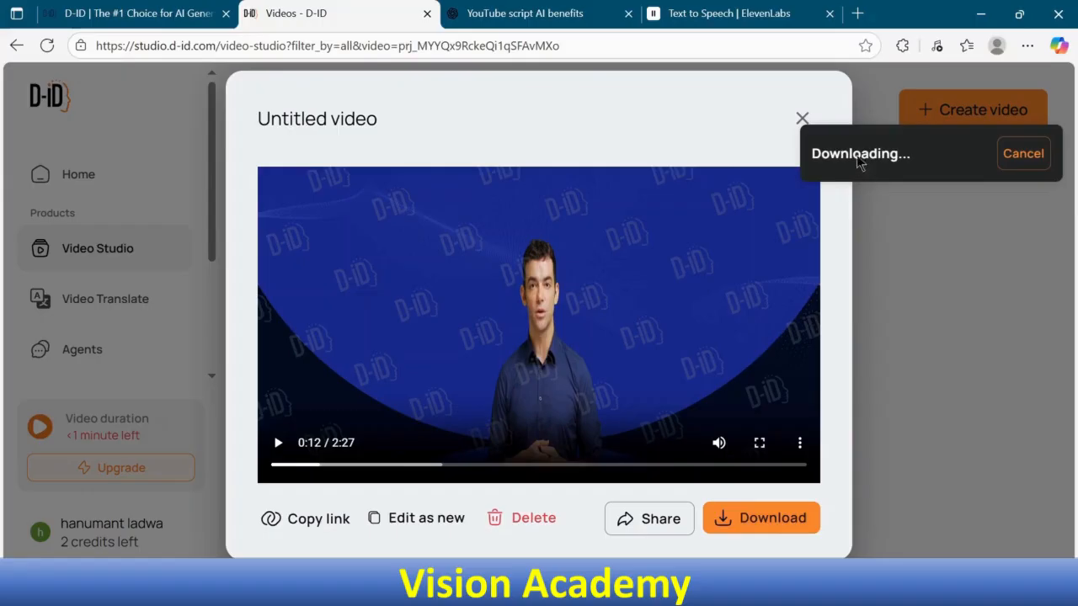